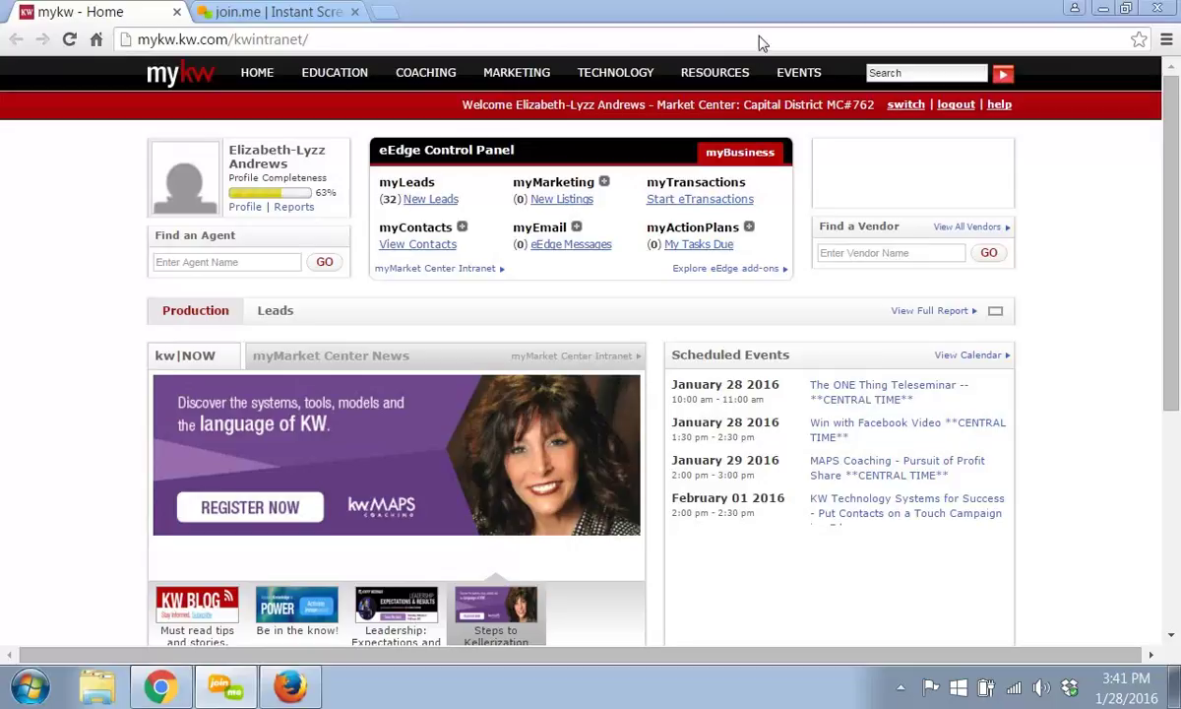
- Launch dotloop eTransactions from the intranet and reload the page after it fails
{"action": "mouse_move", "coordinate": [461, 72]}
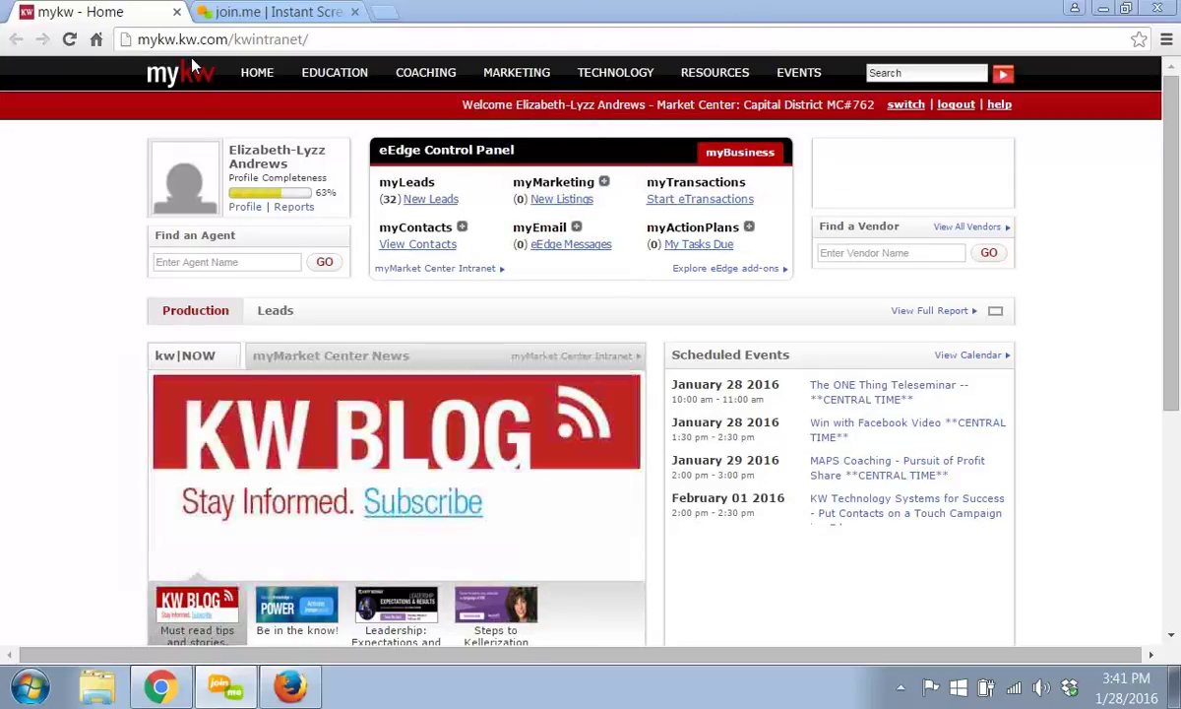
{"action": "mouse_move", "coordinate": [257, 73]}
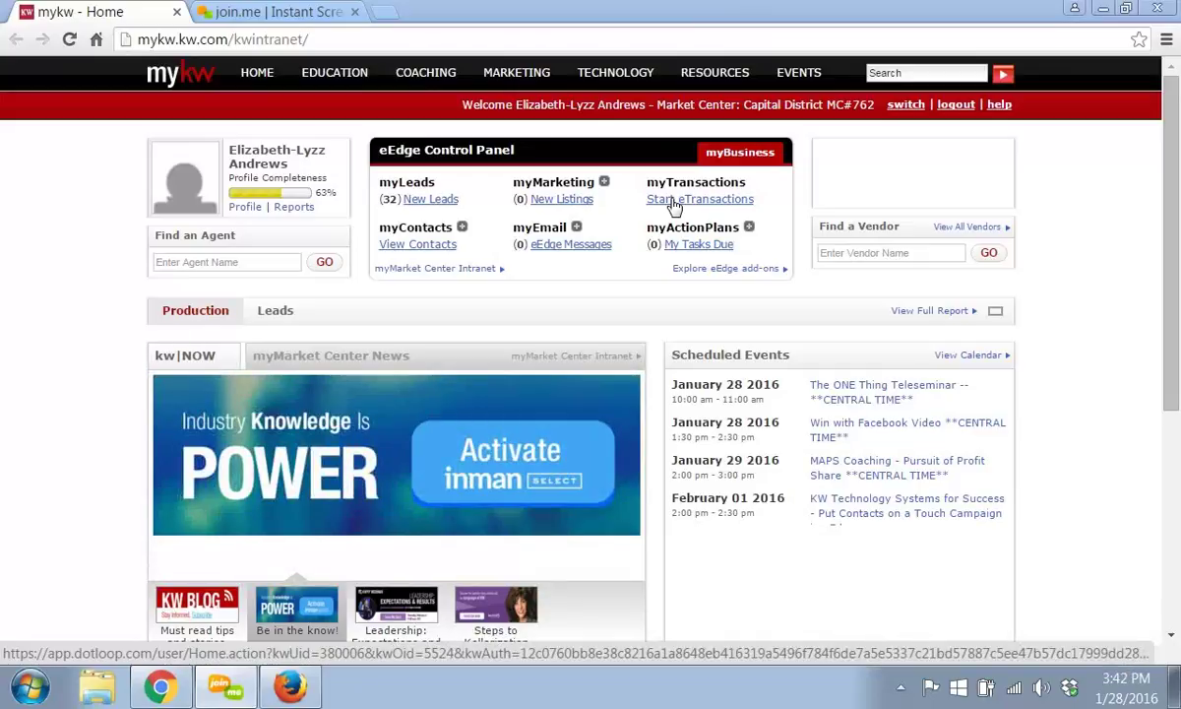
{"action": "left_click", "coordinate": [676, 203]}
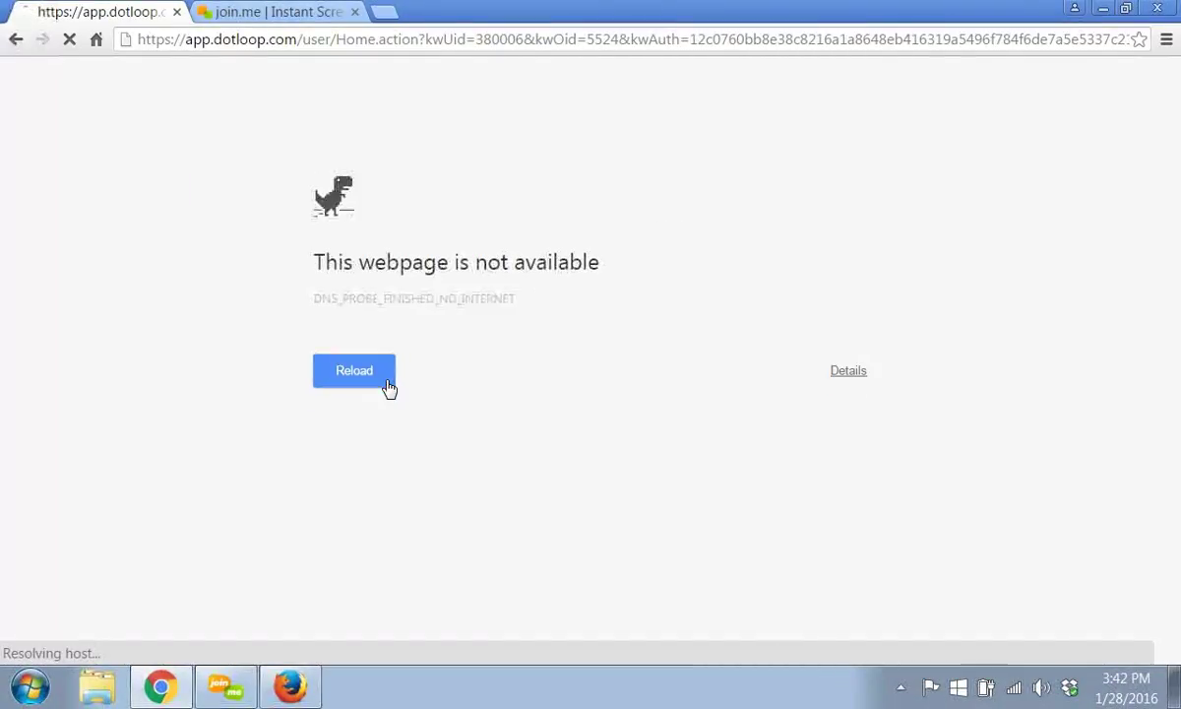
{"action": "left_click", "coordinate": [261, 41]}
{"action": "key", "text": "Return"}
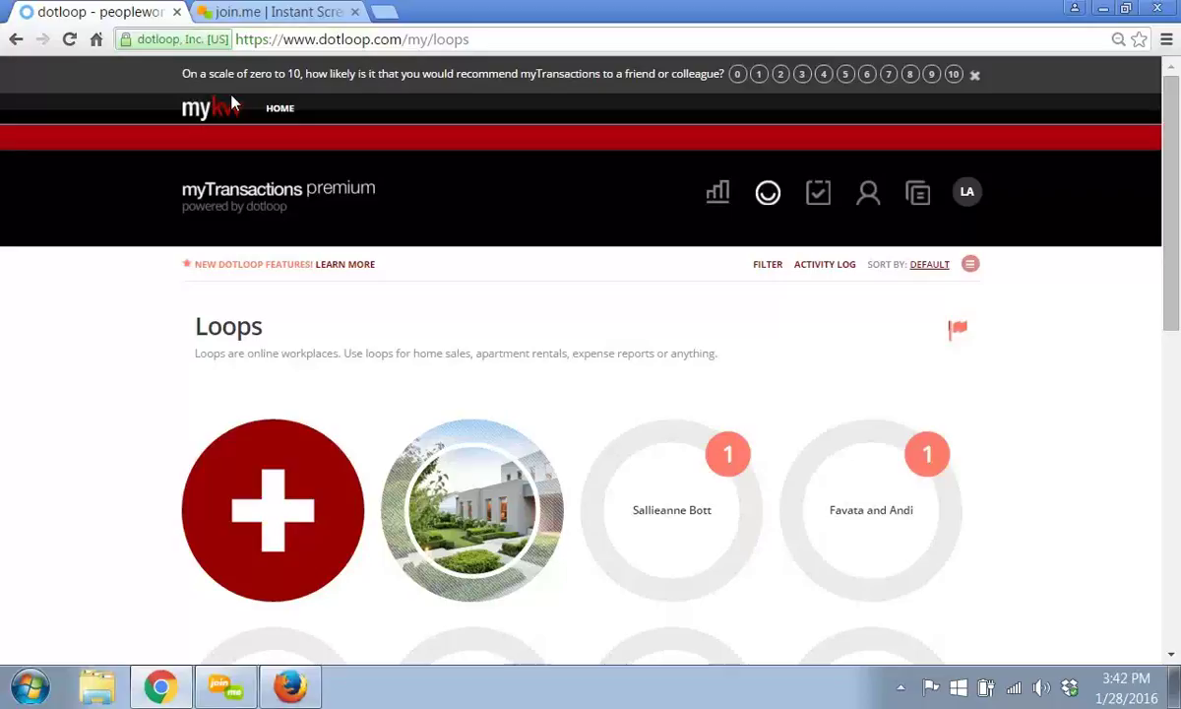
{"action": "left_click", "coordinate": [296, 499]}
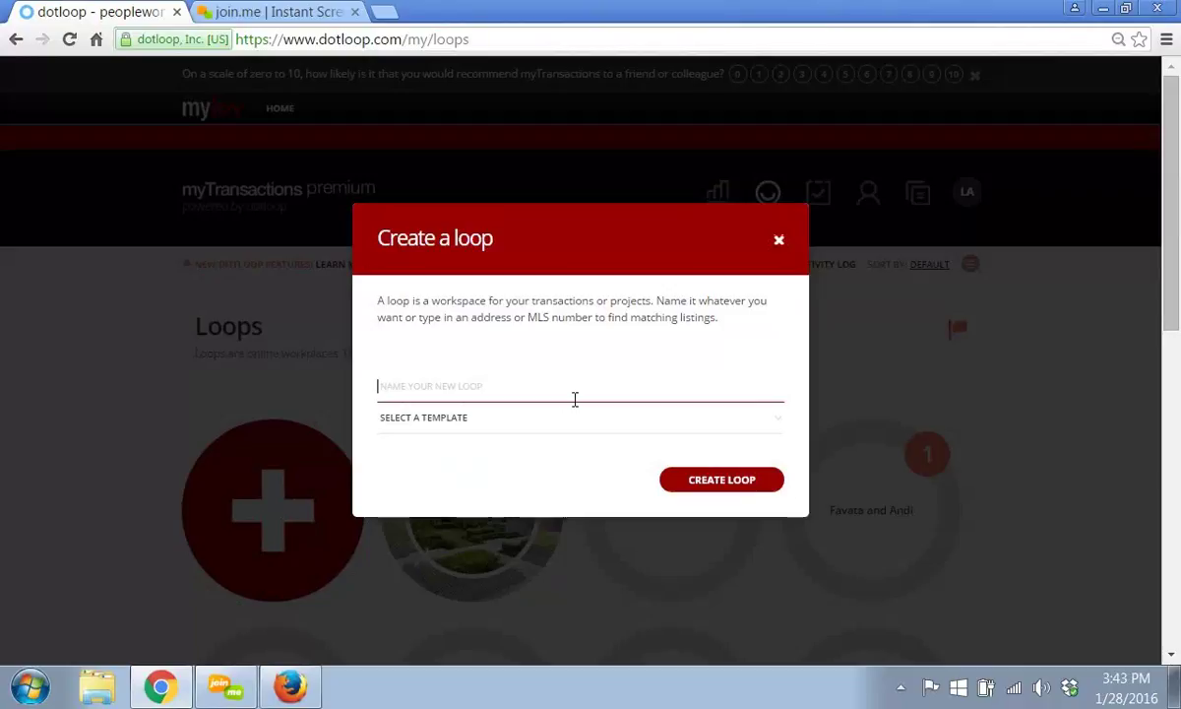
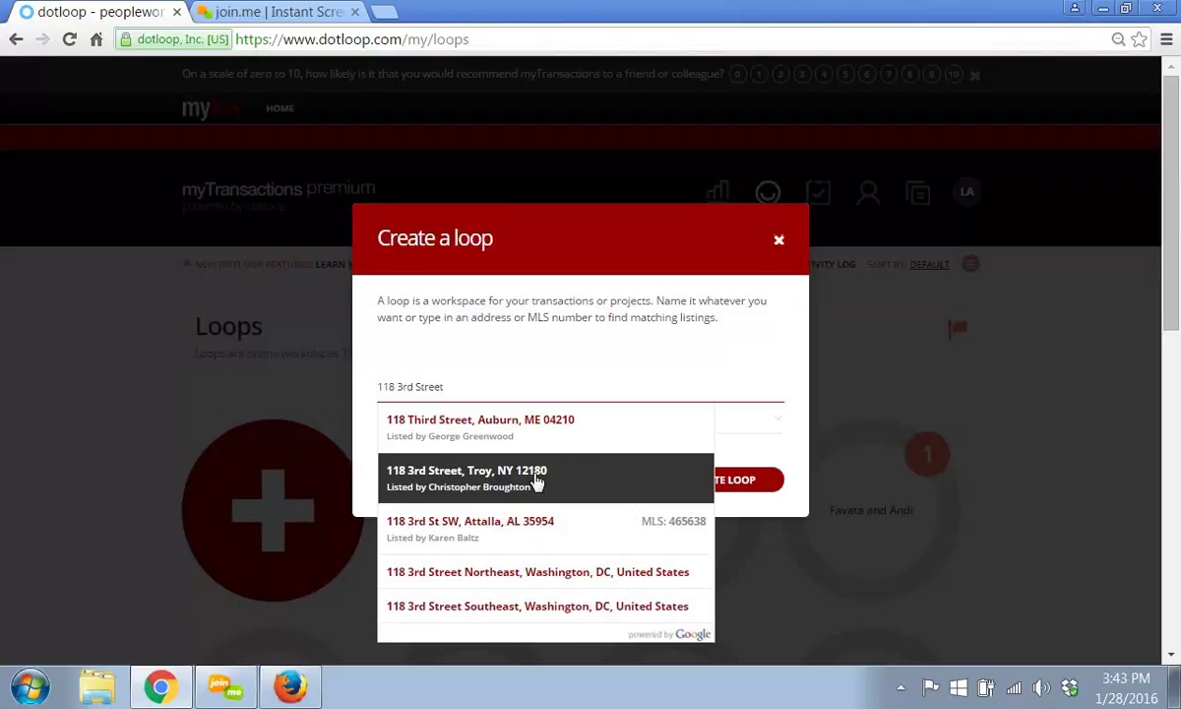
{"action": "left_click", "coordinate": [536, 480]}
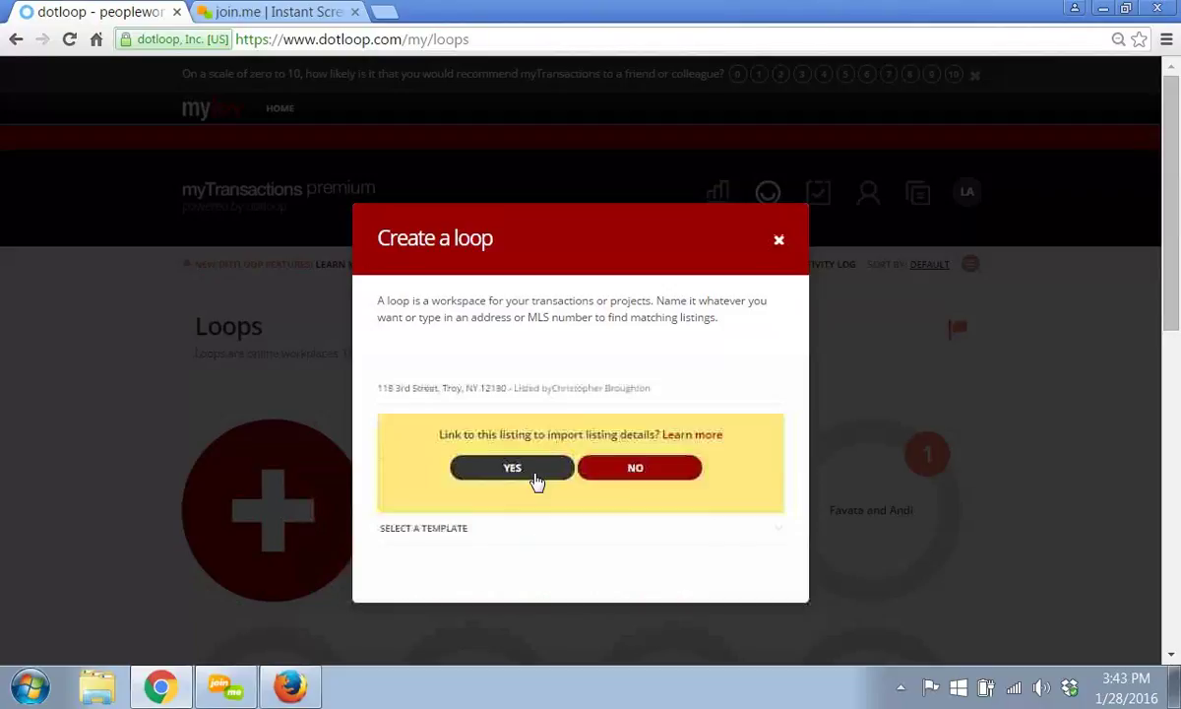
{"action": "left_click", "coordinate": [601, 471]}
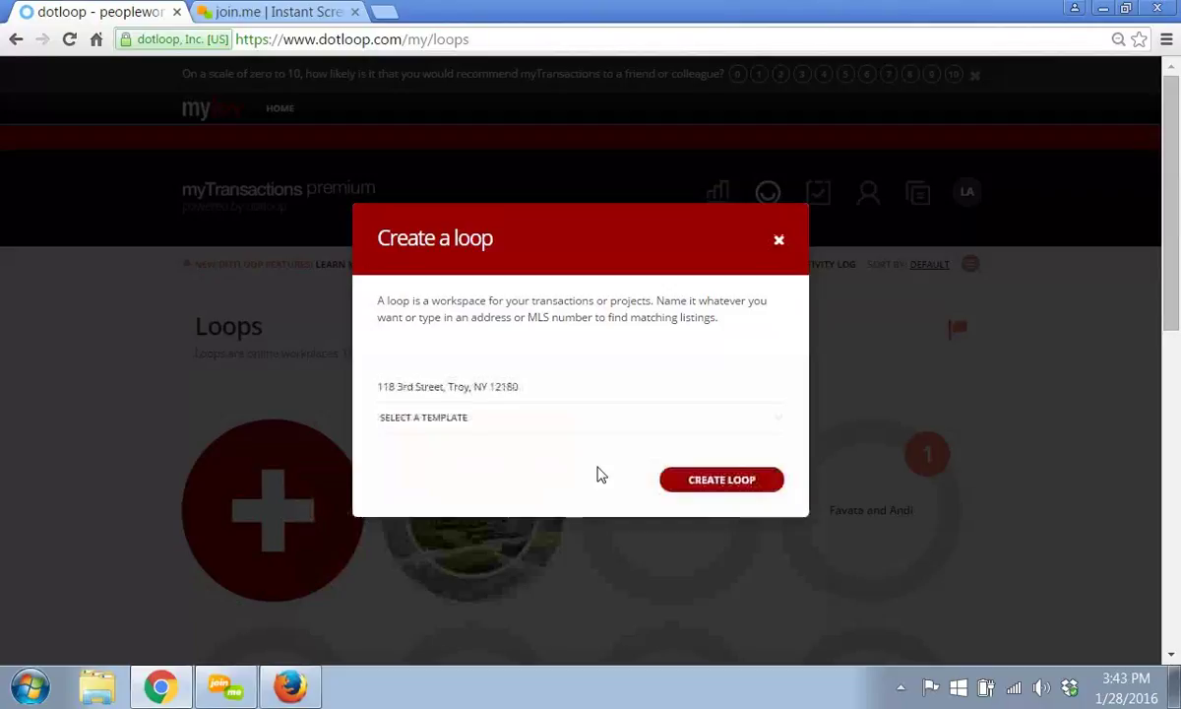
{"action": "left_click", "coordinate": [524, 398]}
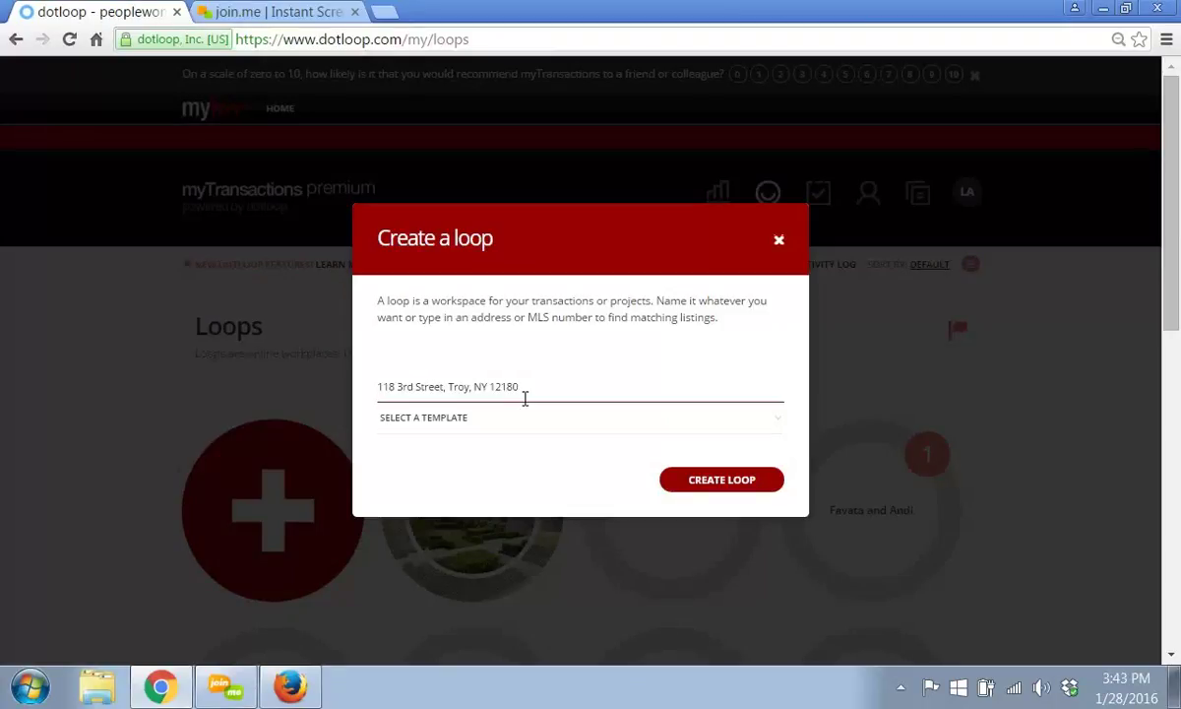
{"action": "left_click", "coordinate": [523, 422]}
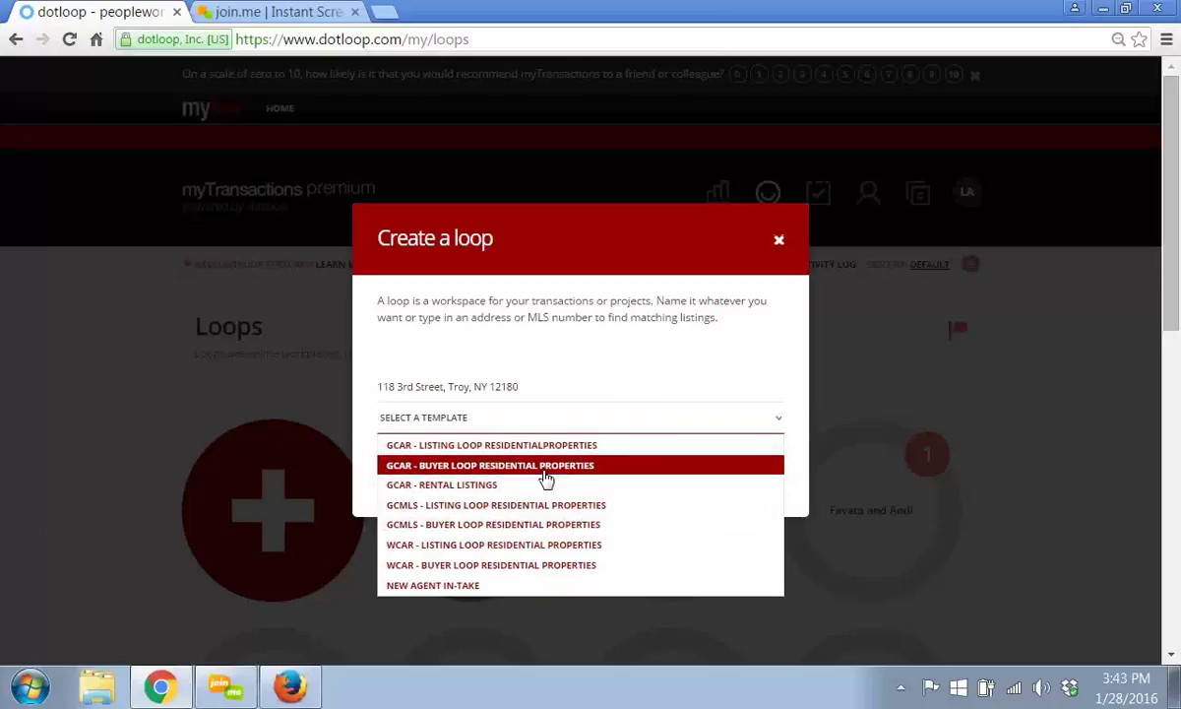
{"action": "left_click", "coordinate": [531, 448]}
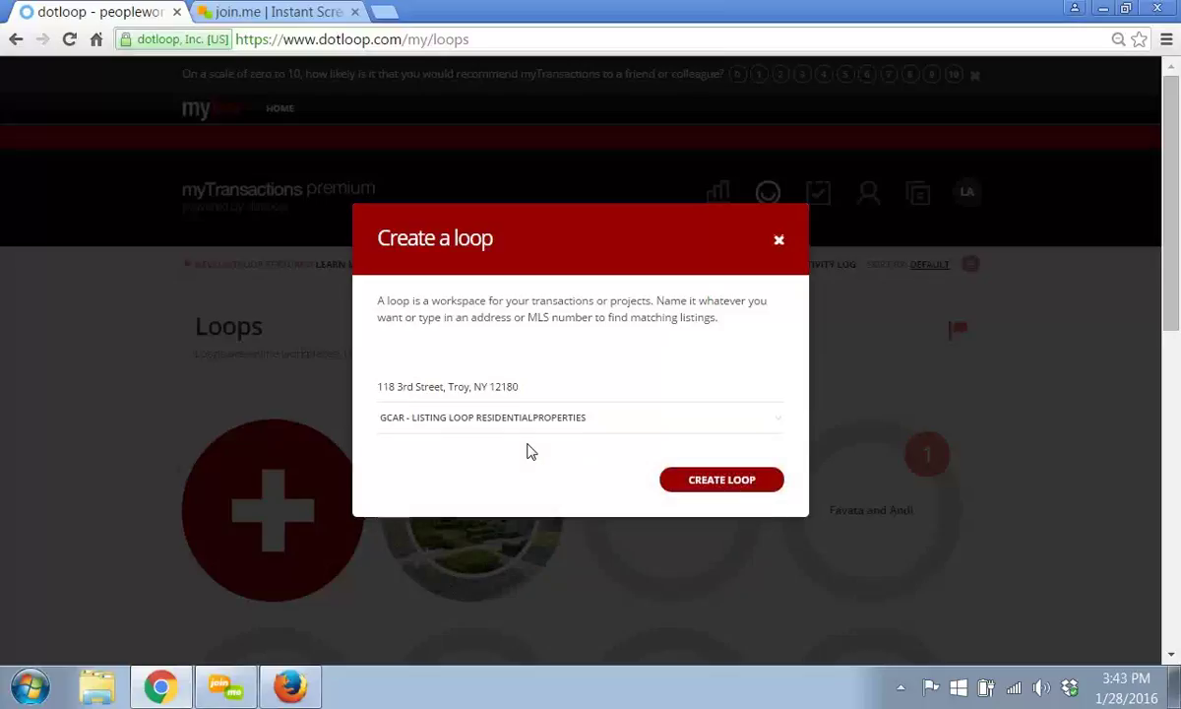
- Create the new loop and set its status to Pre-Listing
{"action": "left_click", "coordinate": [698, 485]}
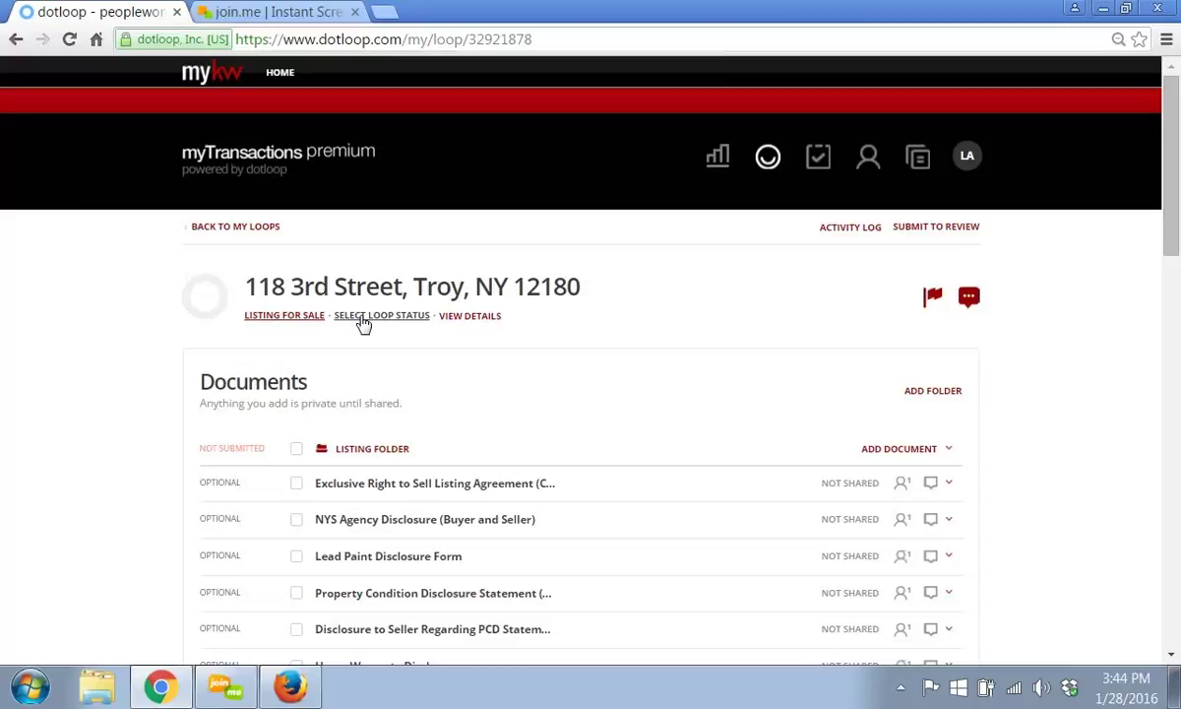
{"action": "left_click", "coordinate": [364, 323]}
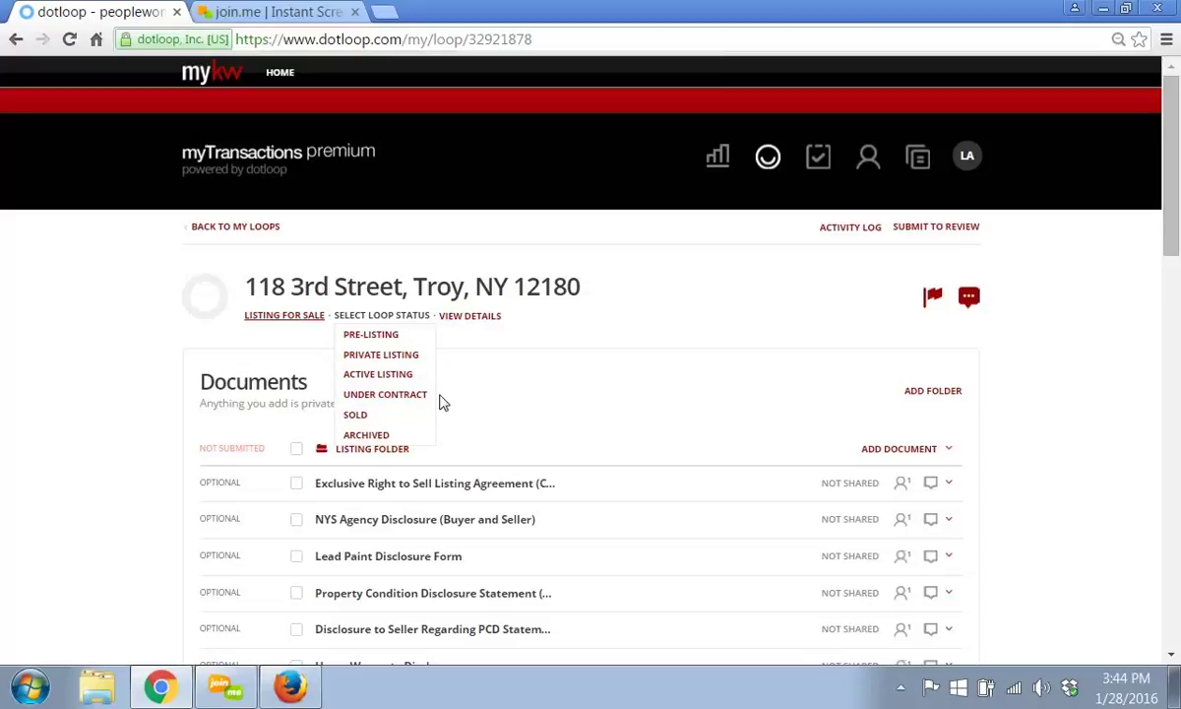
{"action": "left_click", "coordinate": [382, 337]}
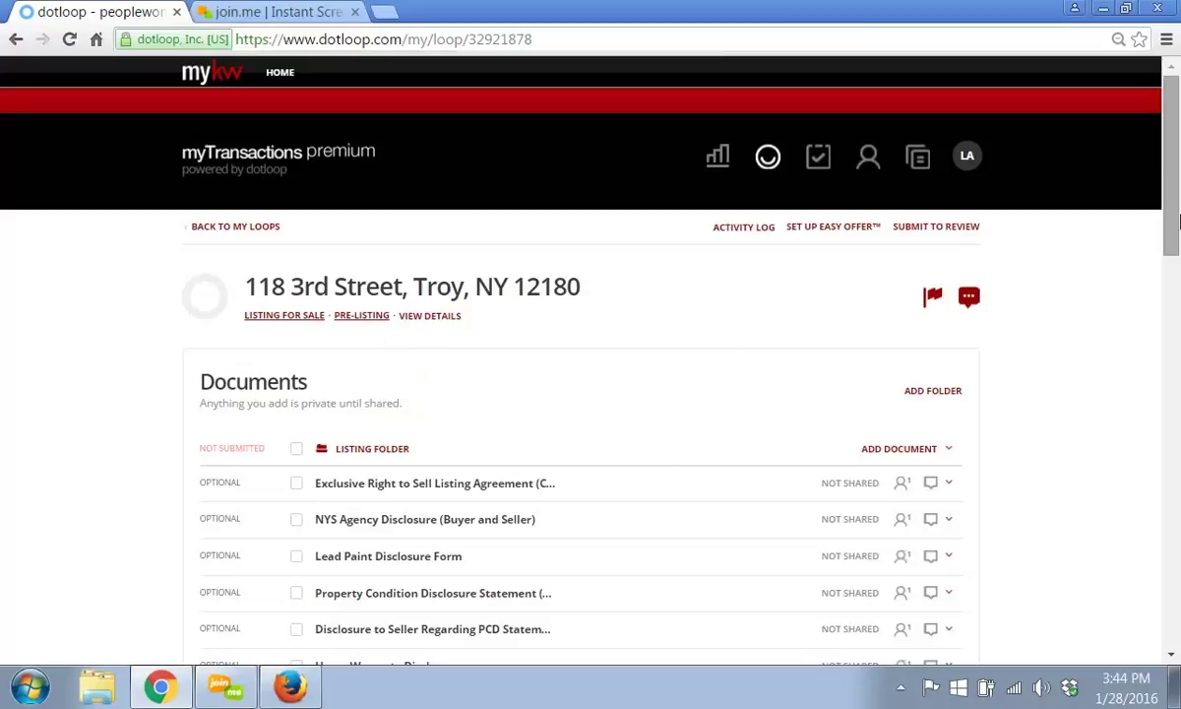
- Assign your own People entry the Listing Agent role
{"action": "left_click_drag", "start_coordinate": [1177, 222], "coordinate": [1176, 423]}
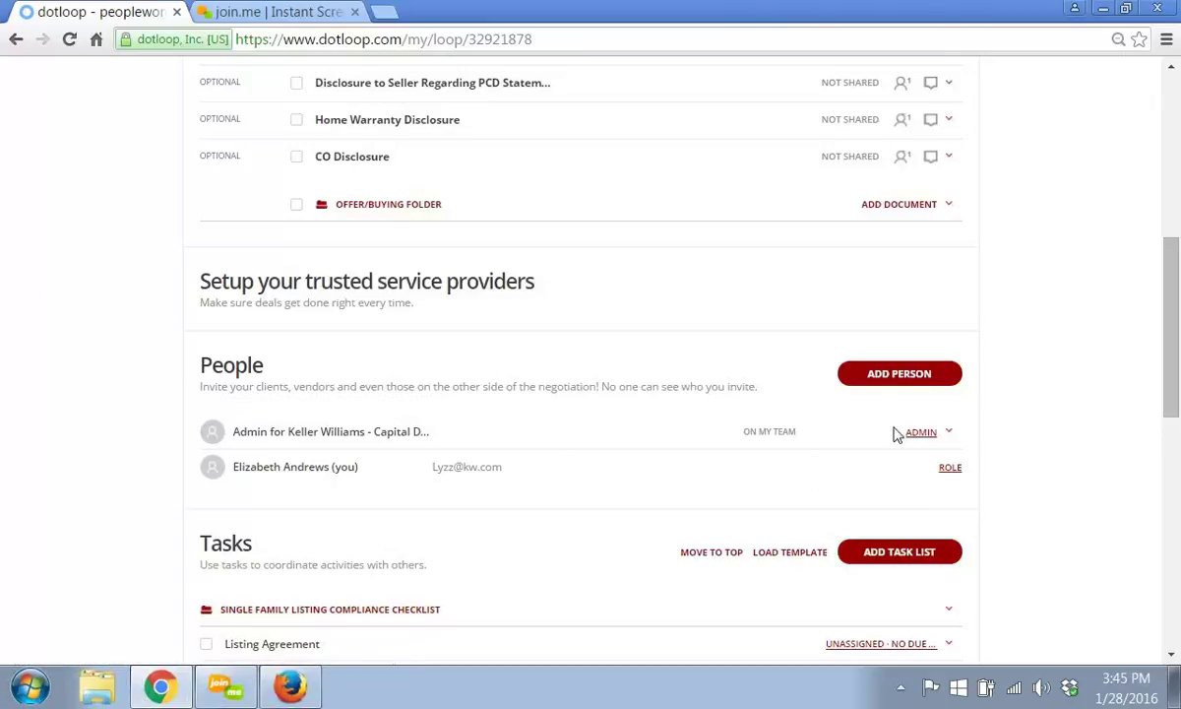
{"action": "left_click", "coordinate": [950, 468]}
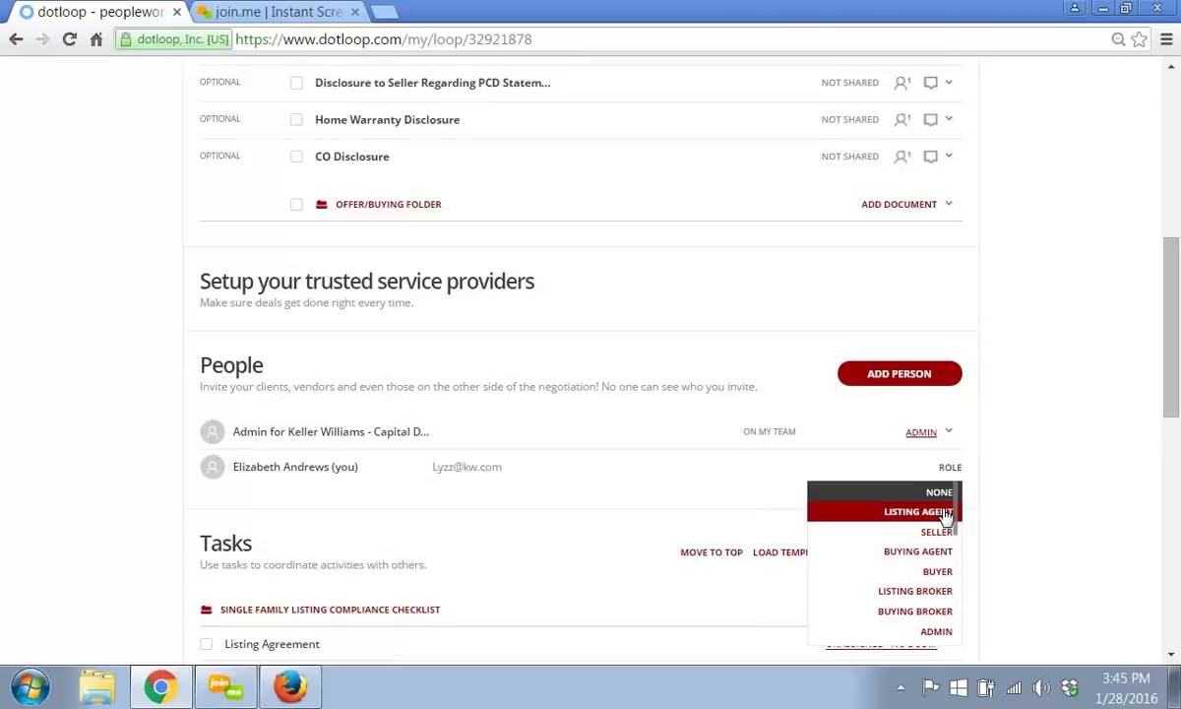
{"action": "left_click", "coordinate": [945, 513]}
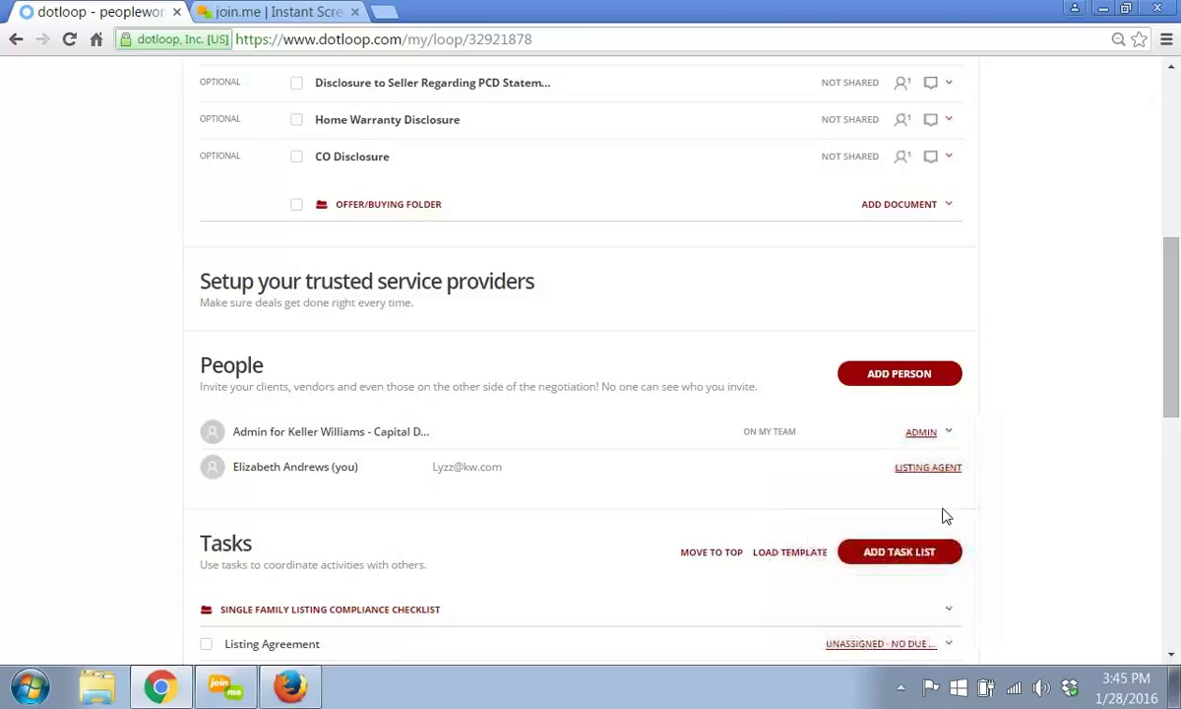
- Add the seller to People with their full name, e-mail address and the Seller role
{"action": "left_click", "coordinate": [894, 375]}
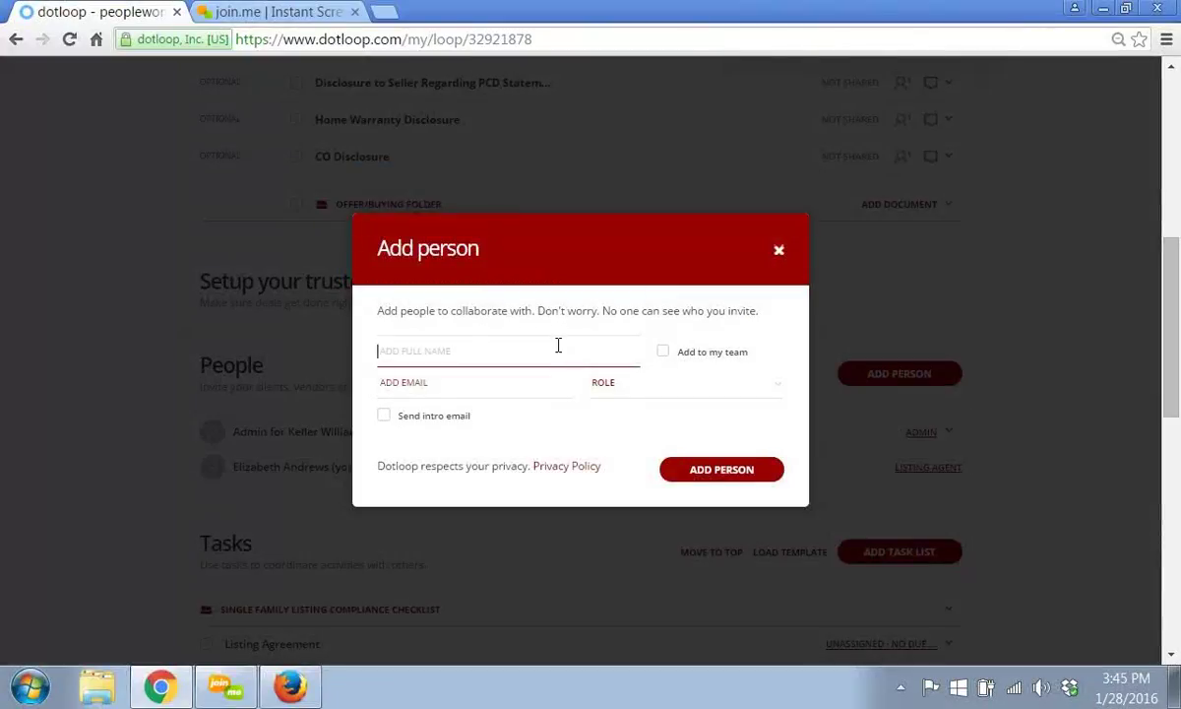
{"action": "type", "text": "Sallie Seller"}
{"action": "left_click", "coordinate": [510, 377]}
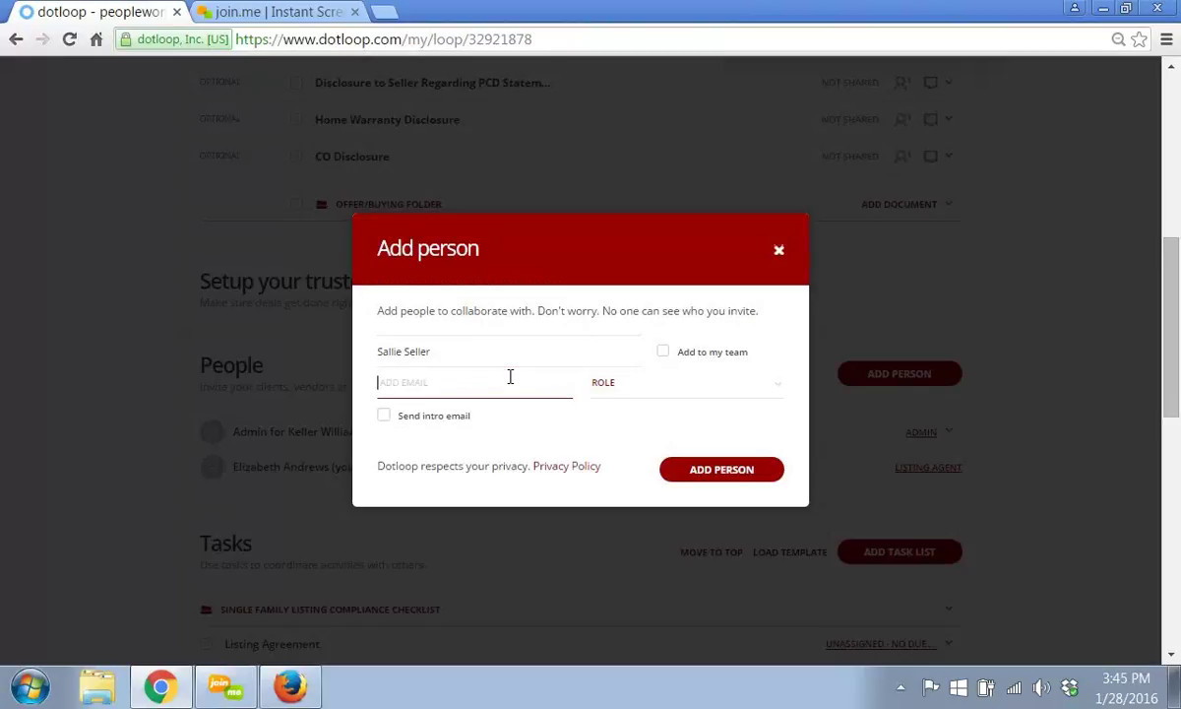
{"action": "left_click", "coordinate": [602, 383]}
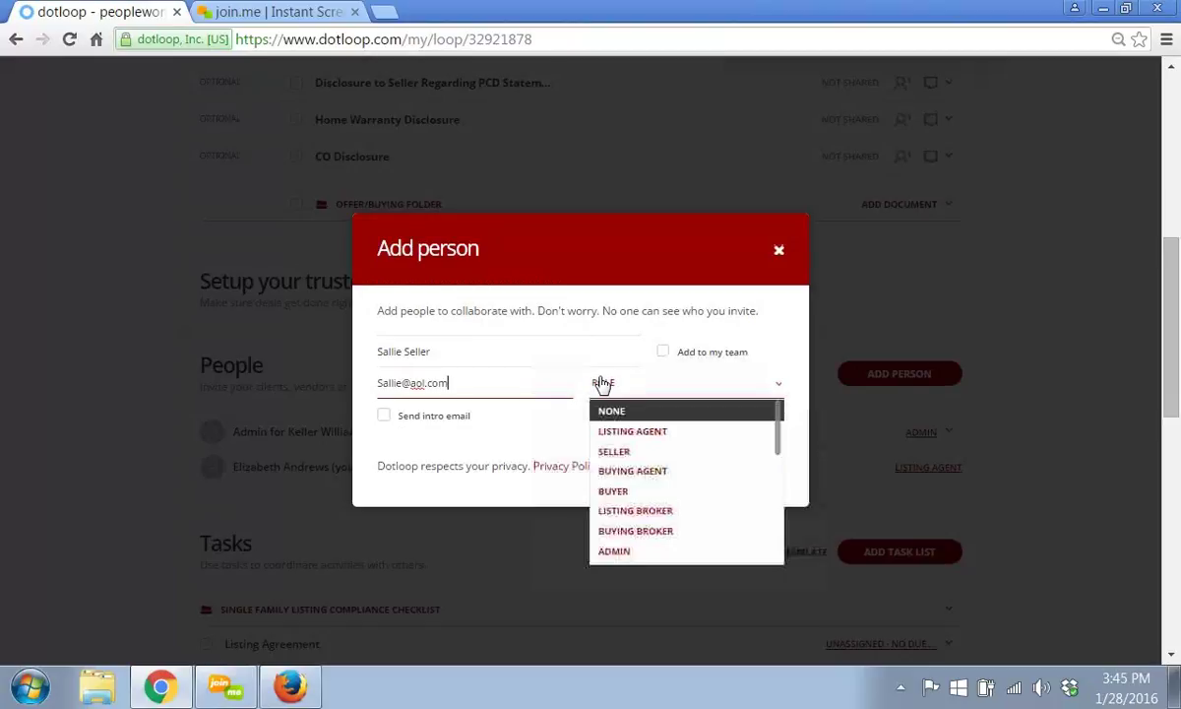
{"action": "left_click", "coordinate": [639, 452]}
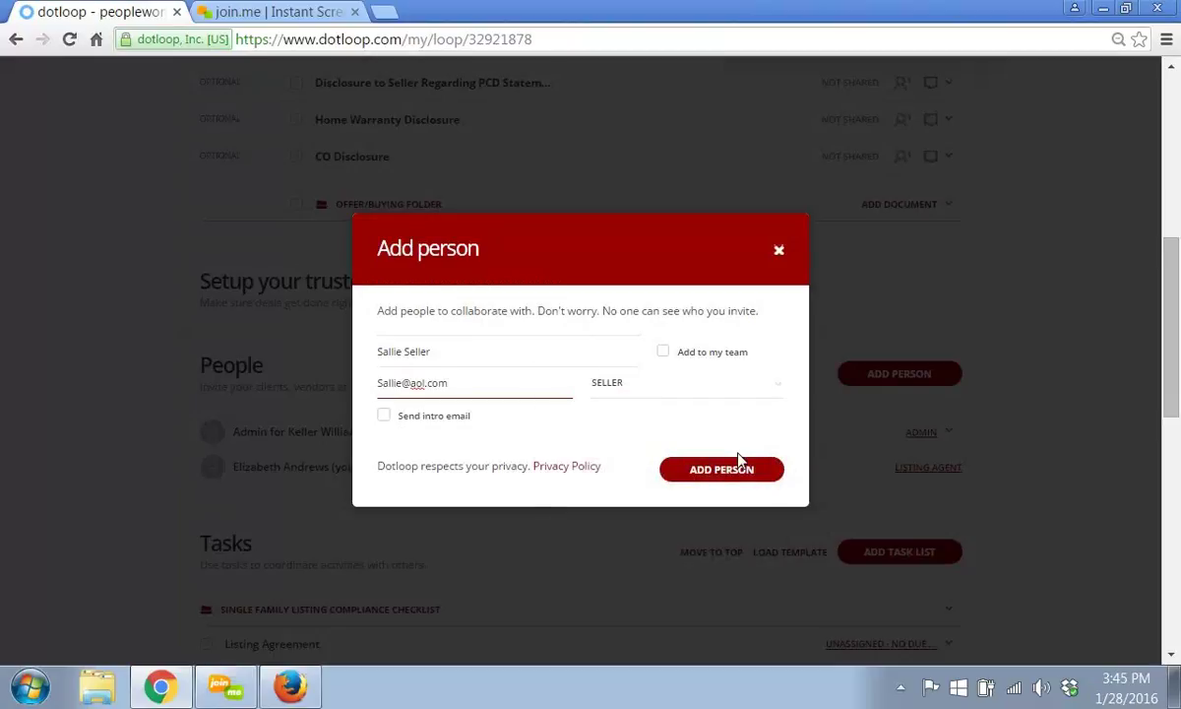
{"action": "left_click", "coordinate": [715, 472]}
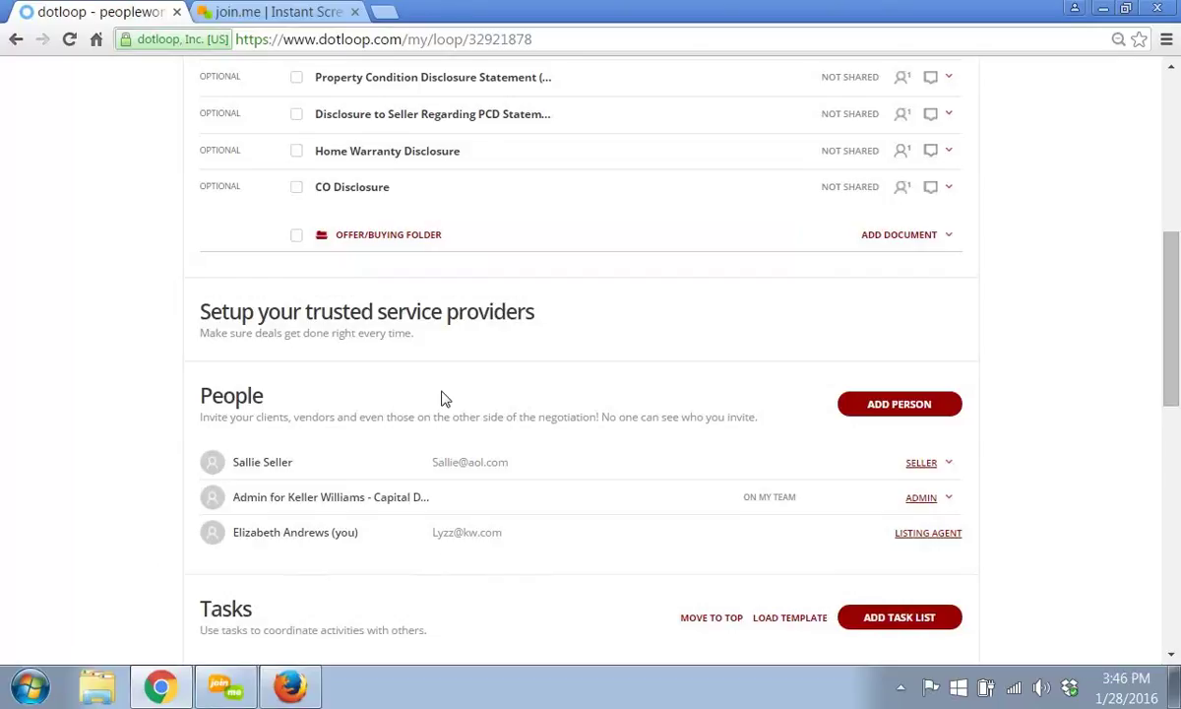
- Scroll back up to the Documents section to reach the Listing Folder's seven documents
{"action": "scroll", "coordinate": [442, 398], "scroll_direction": "down", "scroll_amount": 1}
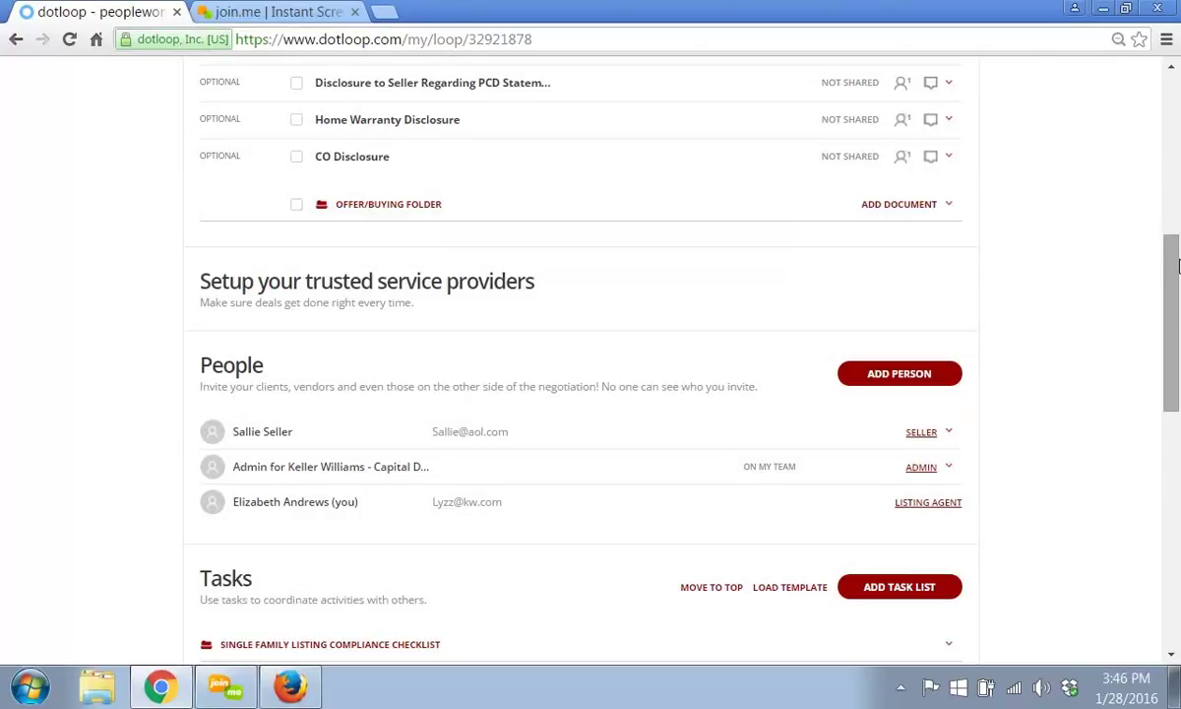
{"action": "left_click_drag", "start_coordinate": [1177, 266], "coordinate": [824, 361]}
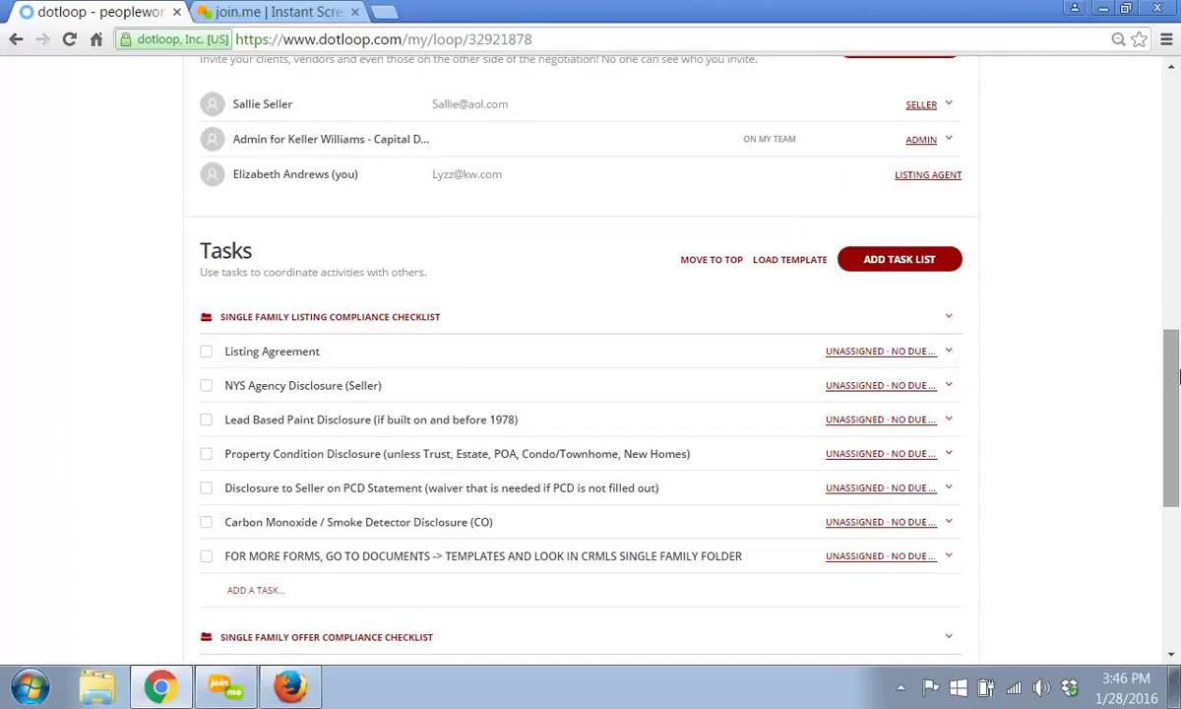
{"action": "left_click_drag", "start_coordinate": [1176, 387], "coordinate": [1178, 190]}
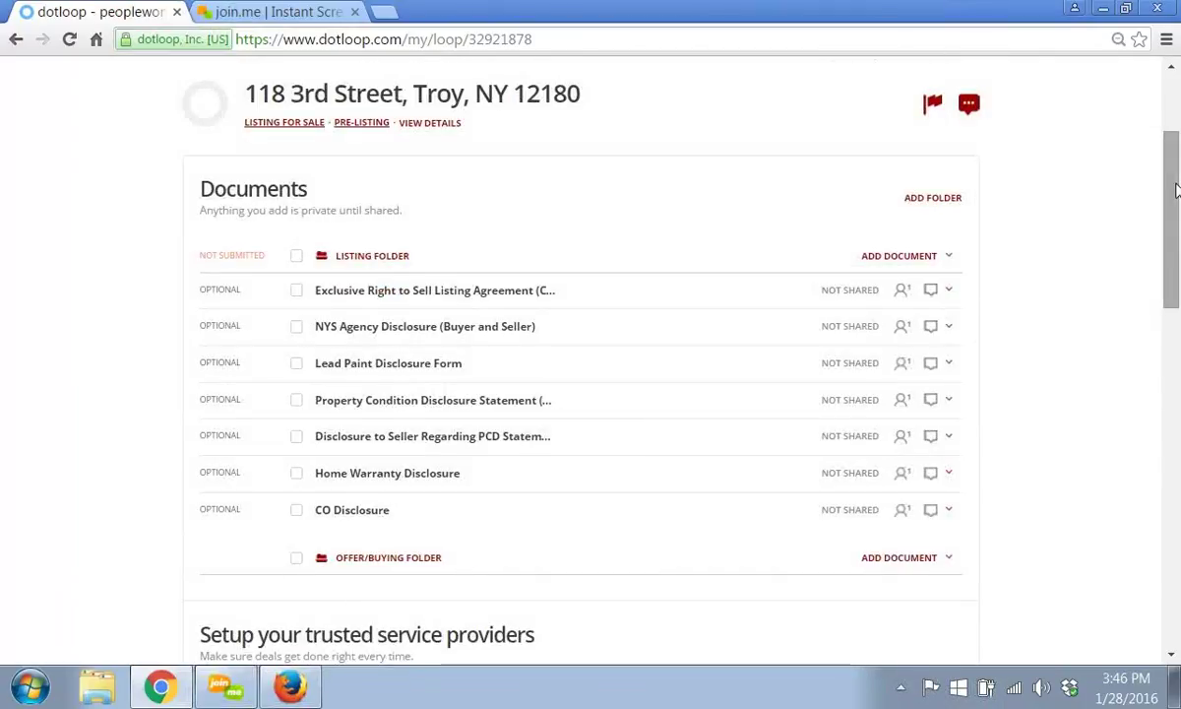
{"action": "left_click_drag", "start_coordinate": [1177, 190], "coordinate": [1178, 190]}
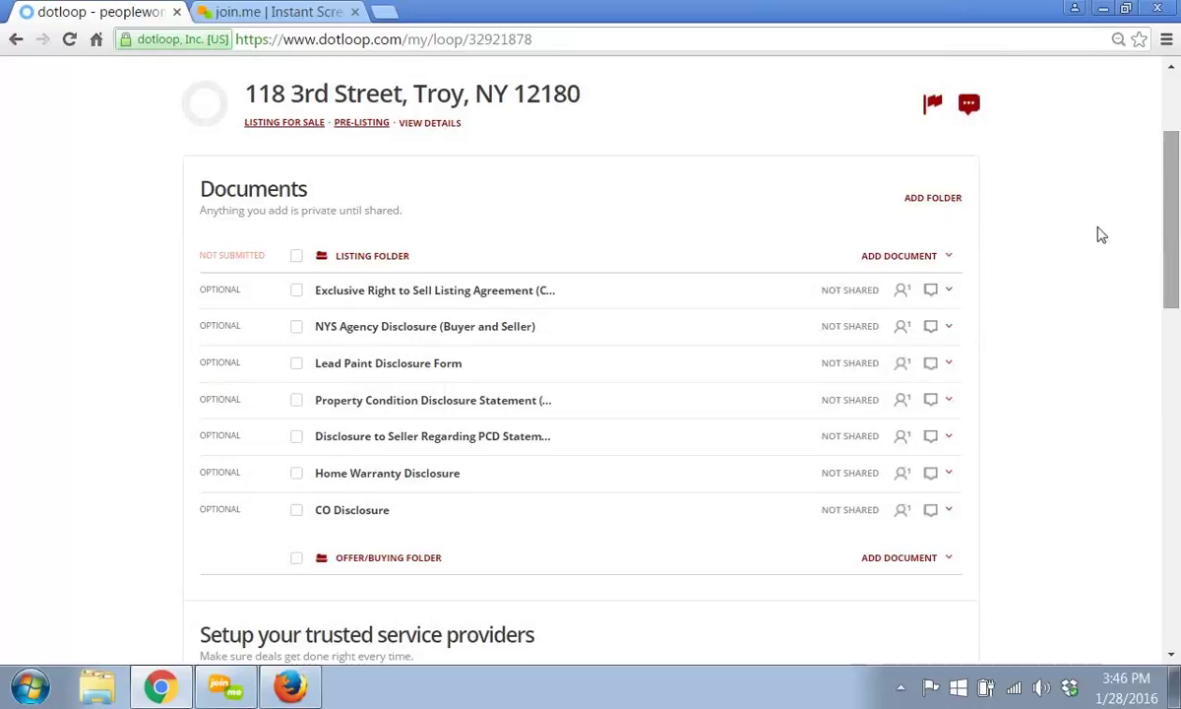
- Select all seven documents in the Listing Folder for autofill
{"action": "left_click", "coordinate": [296, 256]}
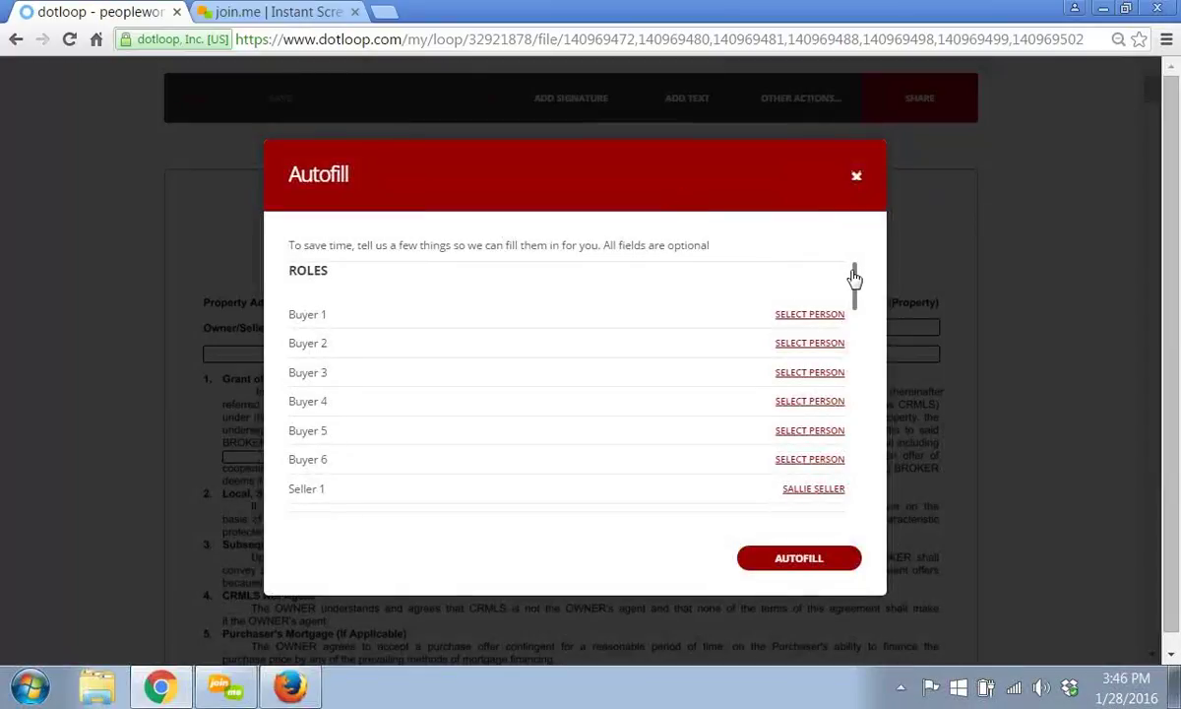
{"action": "left_click_drag", "start_coordinate": [851, 291], "coordinate": [858, 299]}
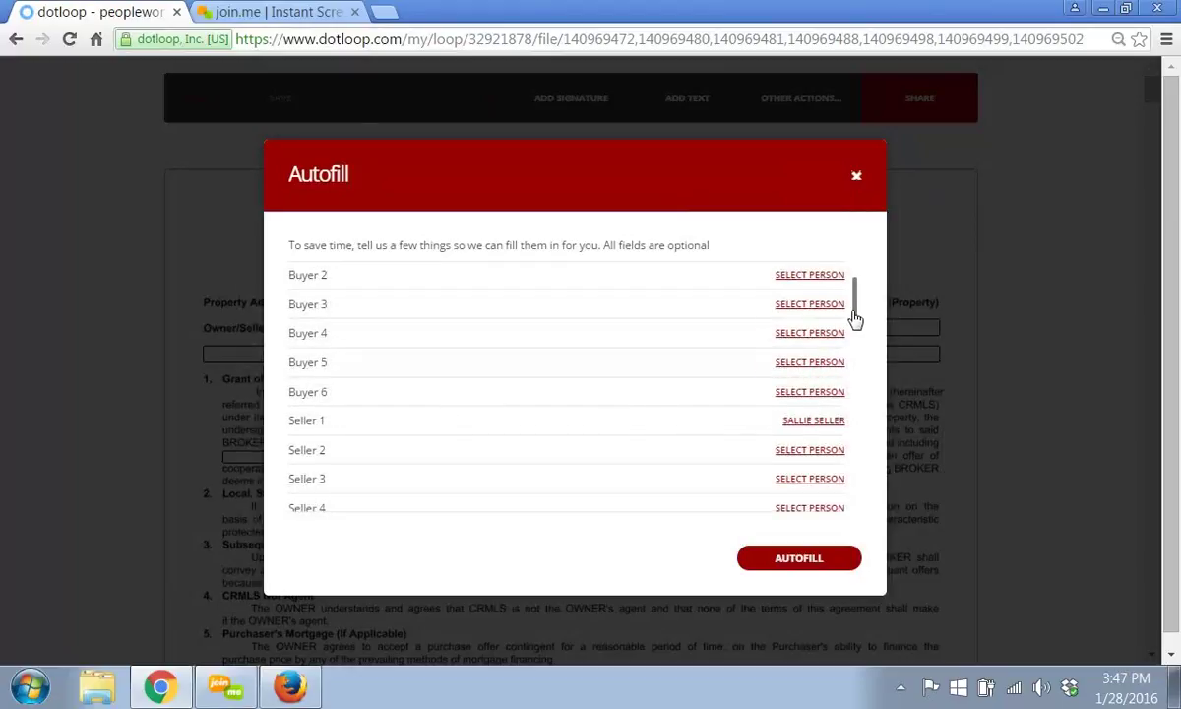
{"action": "left_click_drag", "start_coordinate": [855, 317], "coordinate": [857, 350]}
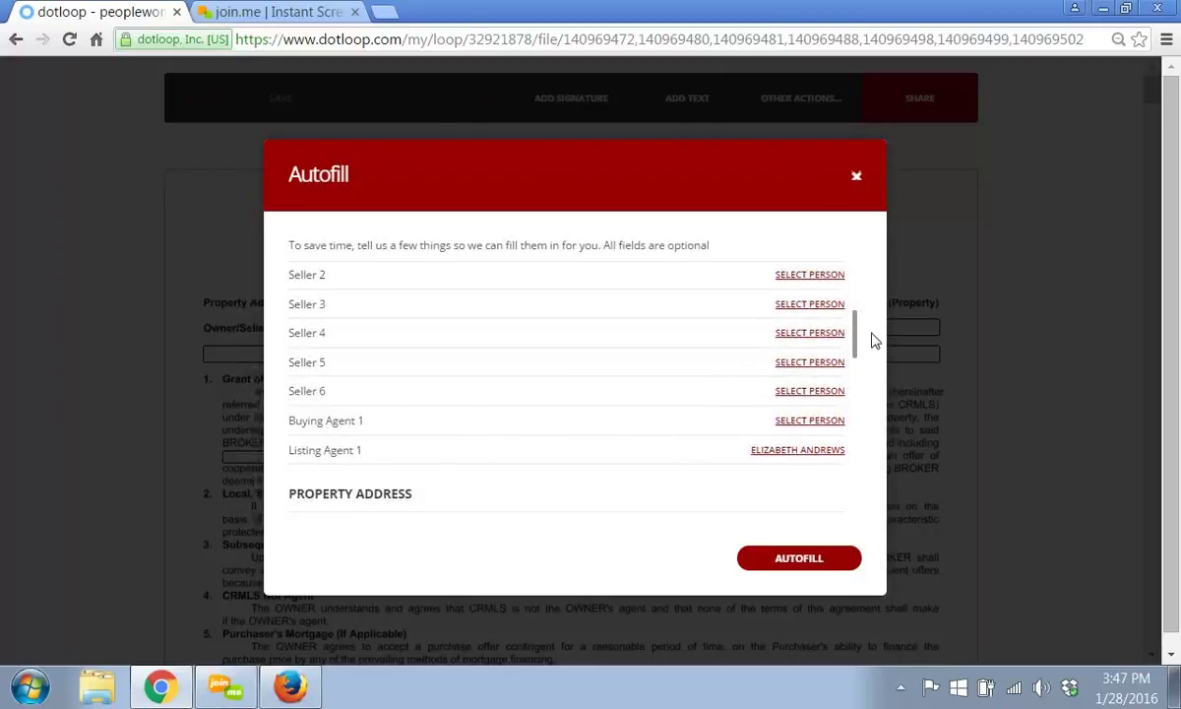
{"action": "left_click_drag", "start_coordinate": [857, 342], "coordinate": [858, 382]}
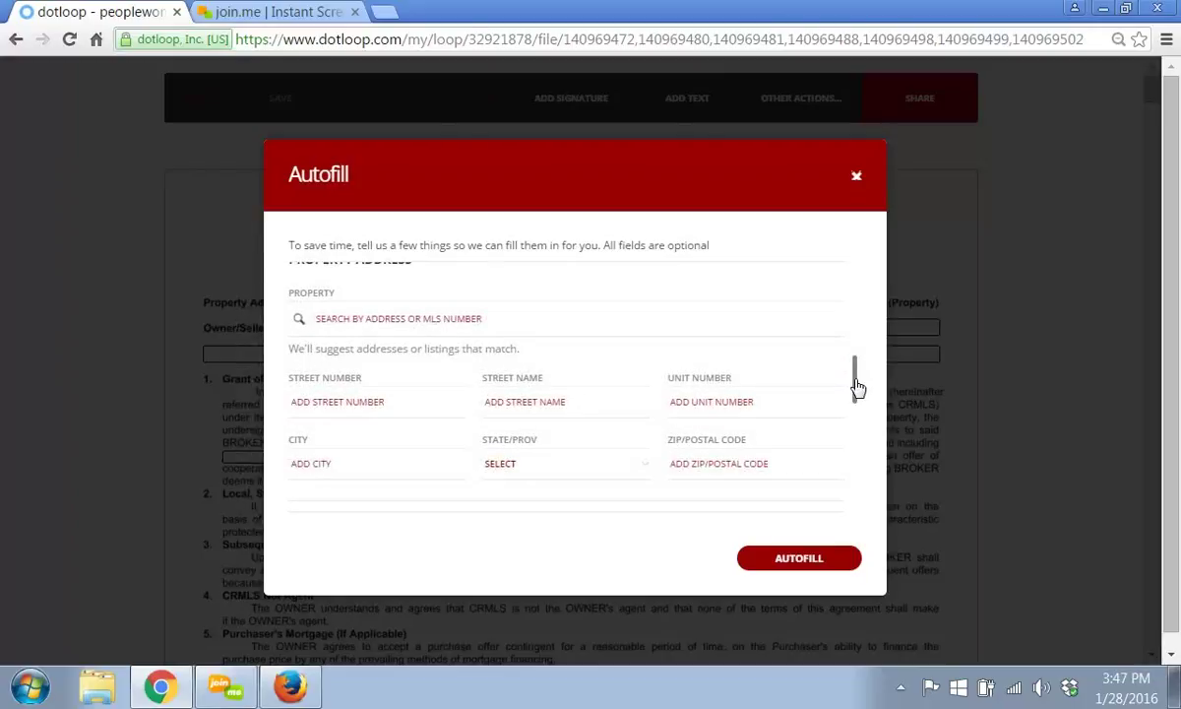
{"action": "left_click_drag", "start_coordinate": [857, 390], "coordinate": [859, 394]}
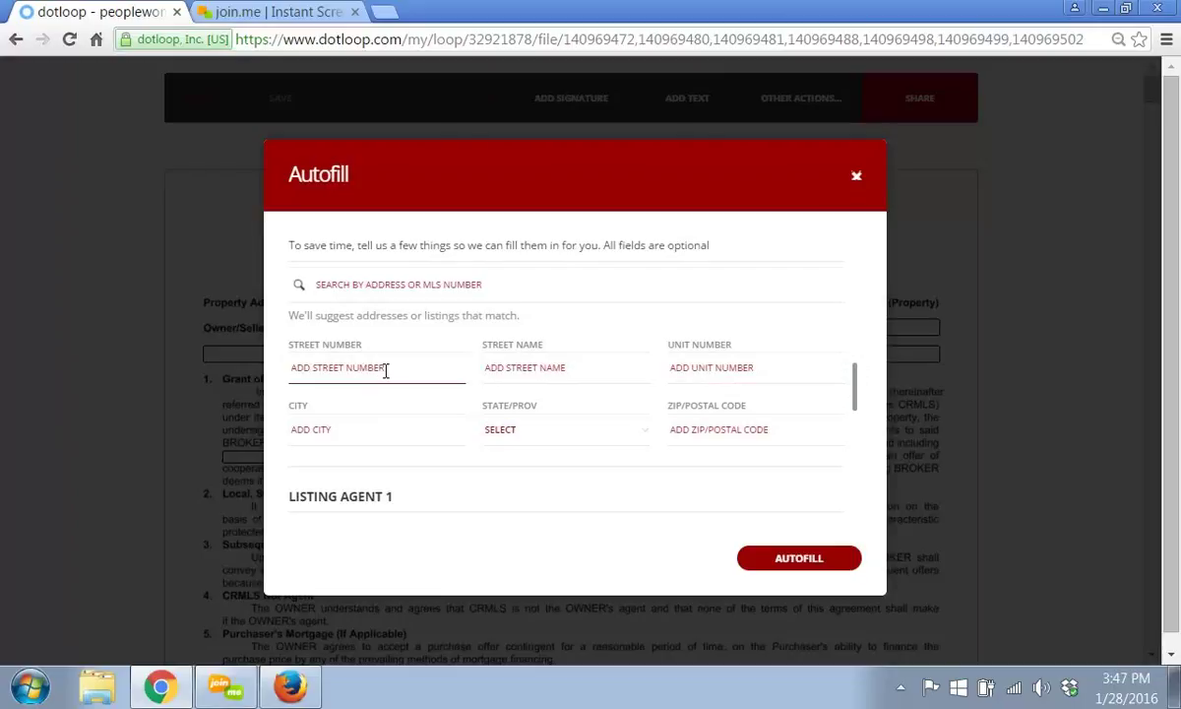
{"action": "left_click", "coordinate": [385, 370]}
{"action": "key", "text": "Tab"}
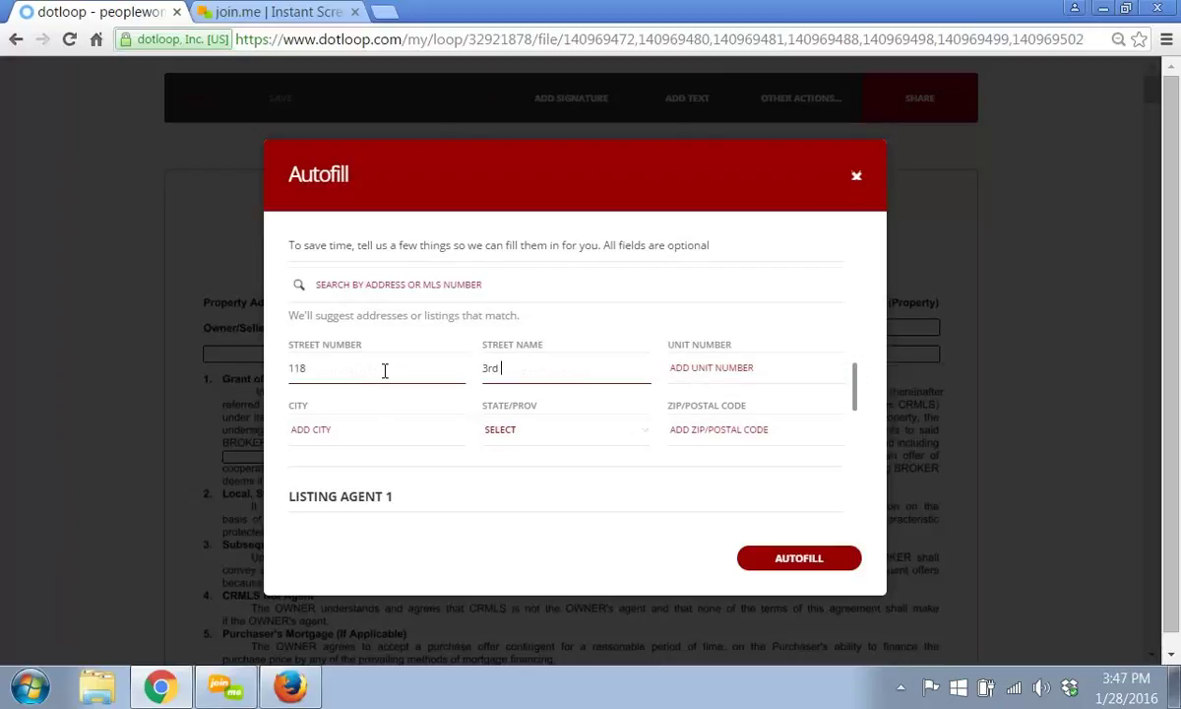
{"action": "key", "text": "Tab"}
{"action": "key", "text": "Tab"}
{"action": "key", "text": "Tab"}
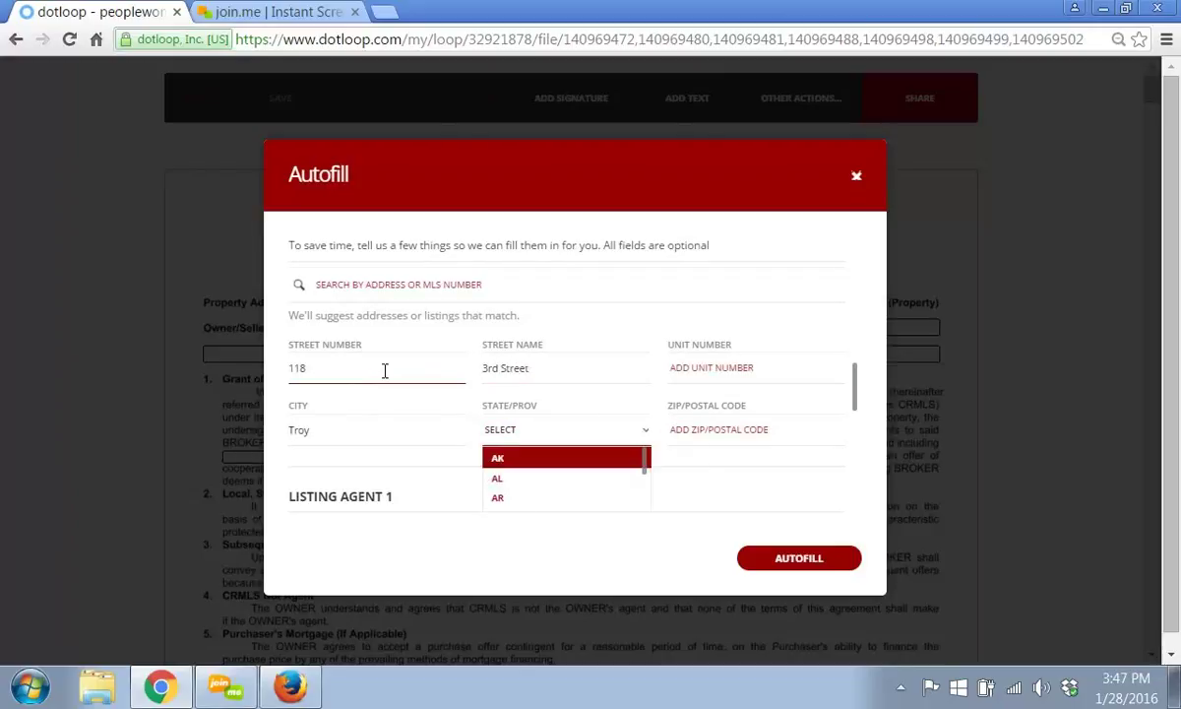
{"action": "key", "text": "Tab"}
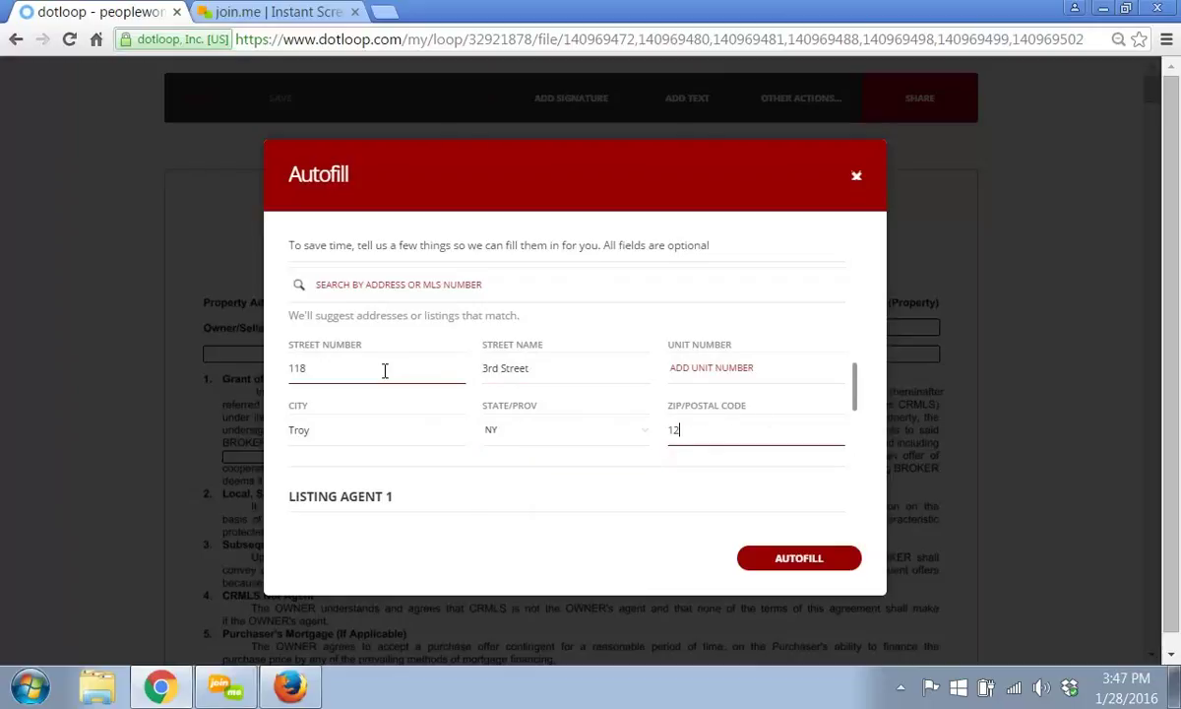
{"action": "left_click", "coordinate": [791, 558]}
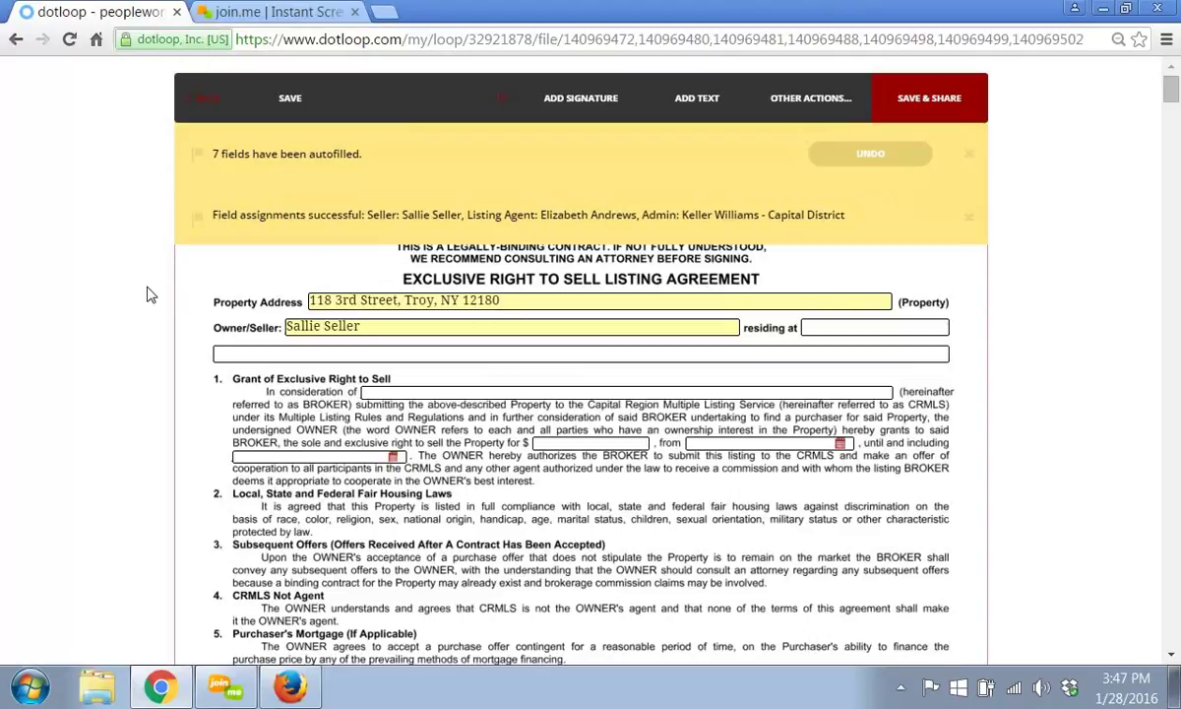
- Fill section 1's 'In consideration of' field with placeholder text ($15, Blah)
{"action": "scroll", "coordinate": [147, 295], "scroll_direction": "down", "scroll_amount": 1}
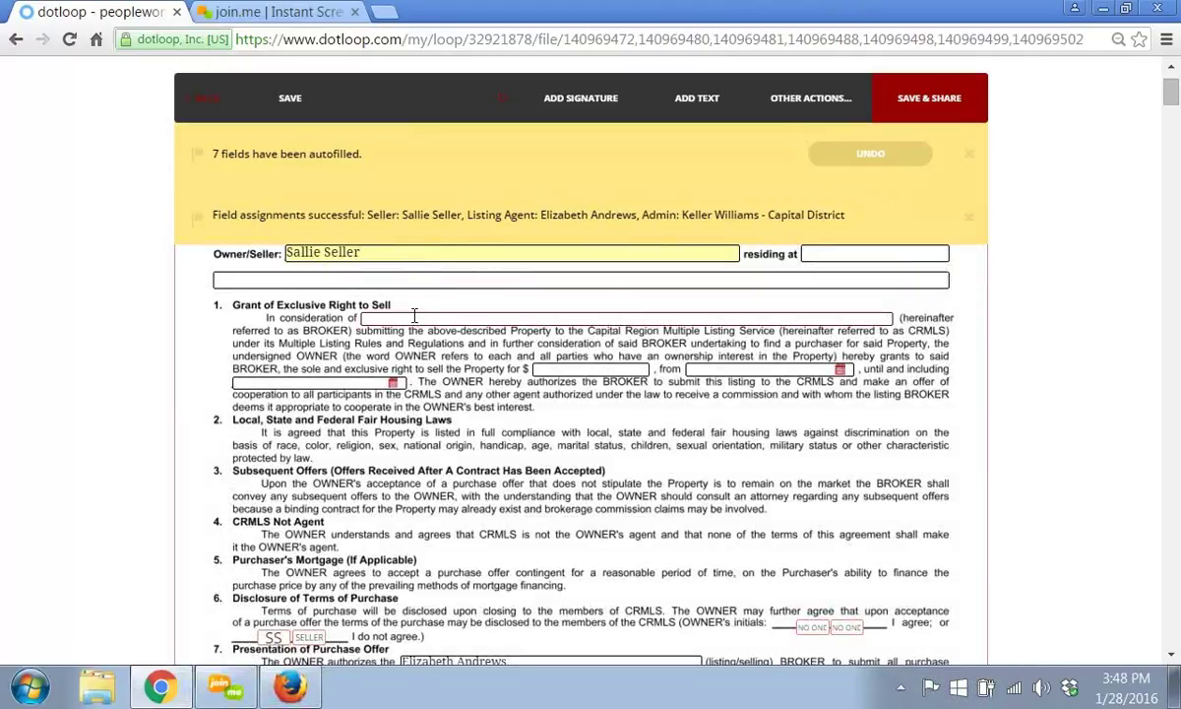
{"action": "left_click", "coordinate": [415, 317]}
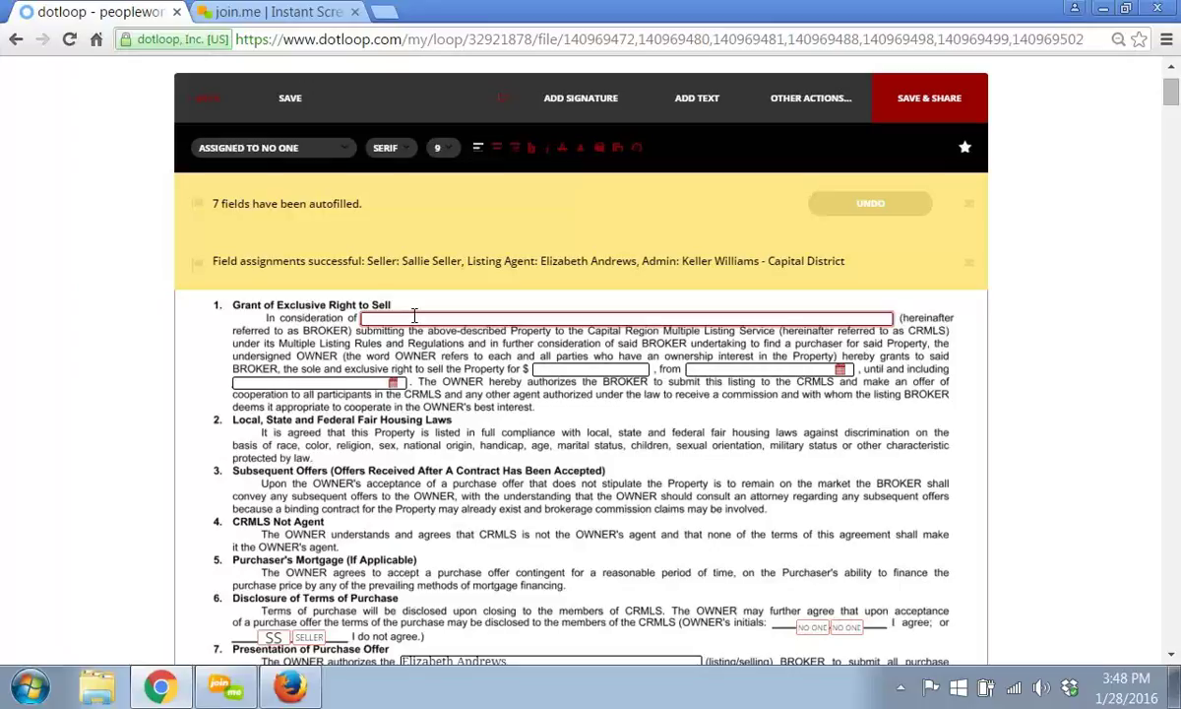
{"action": "type", "text": "$15"}
{"action": "type", "text": "Blah"}
- Sign the broker's initials box on page 1 using an adopted signature
{"action": "scroll", "coordinate": [1175, 131], "scroll_direction": "down", "scroll_amount": 10}
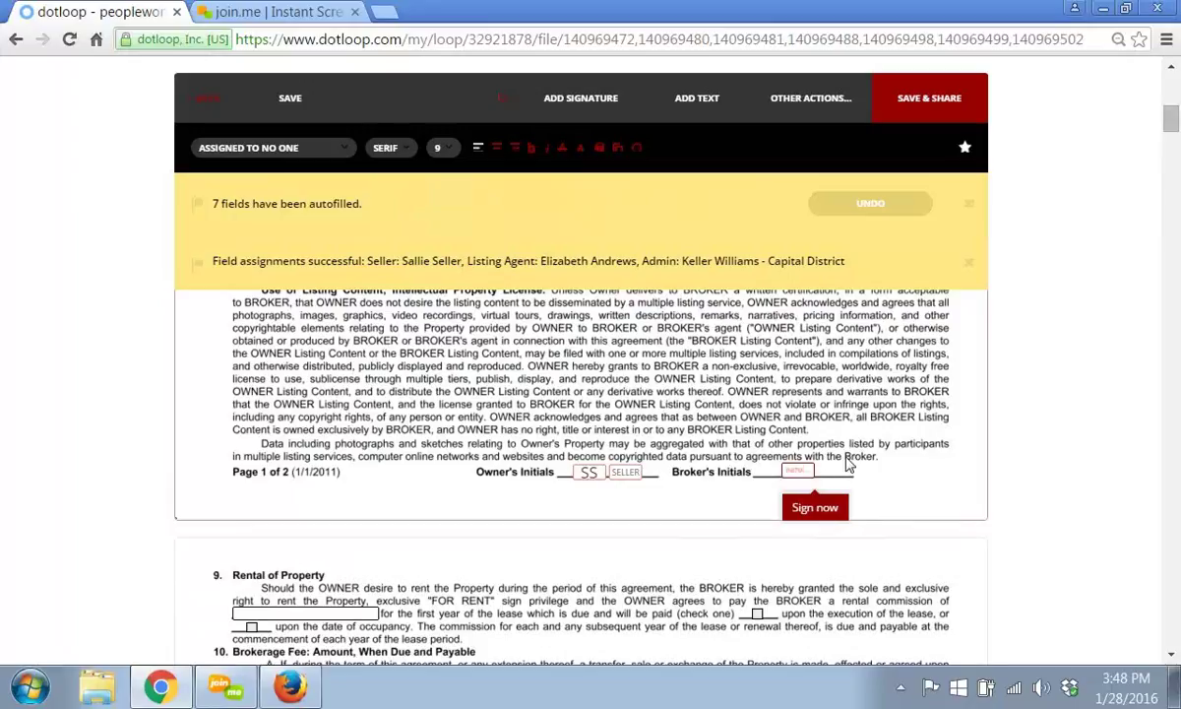
{"action": "left_click", "coordinate": [803, 475]}
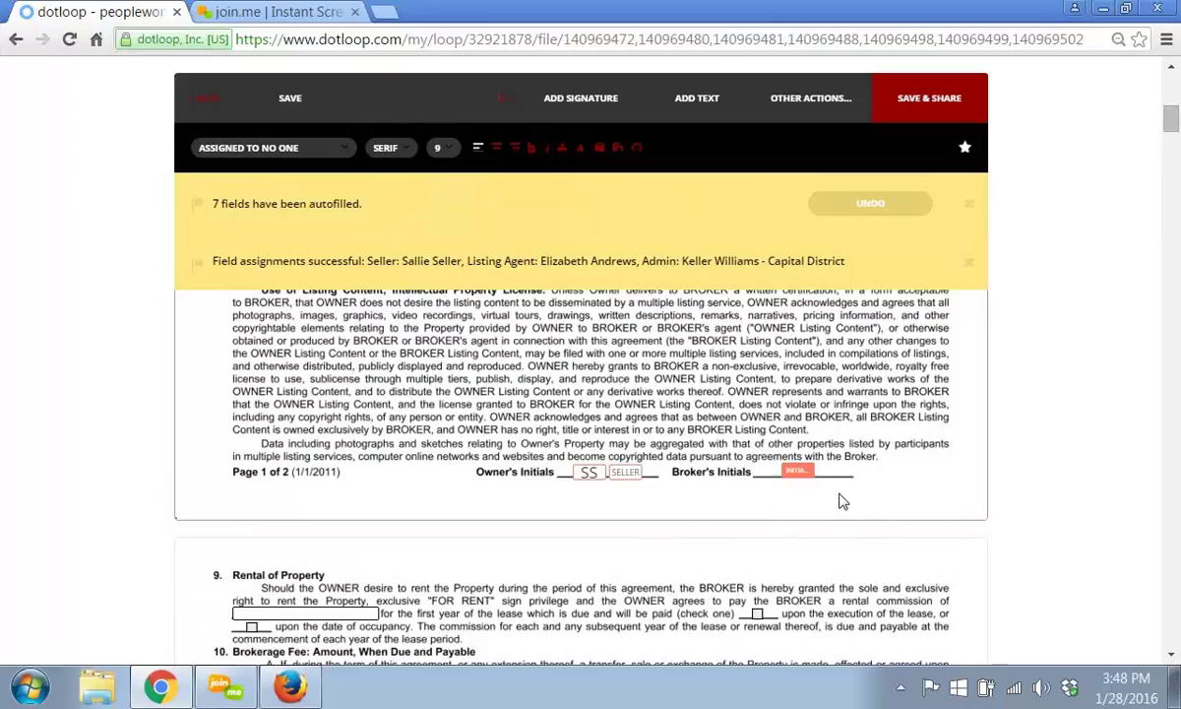
{"action": "mouse_move", "coordinate": [796, 479]}
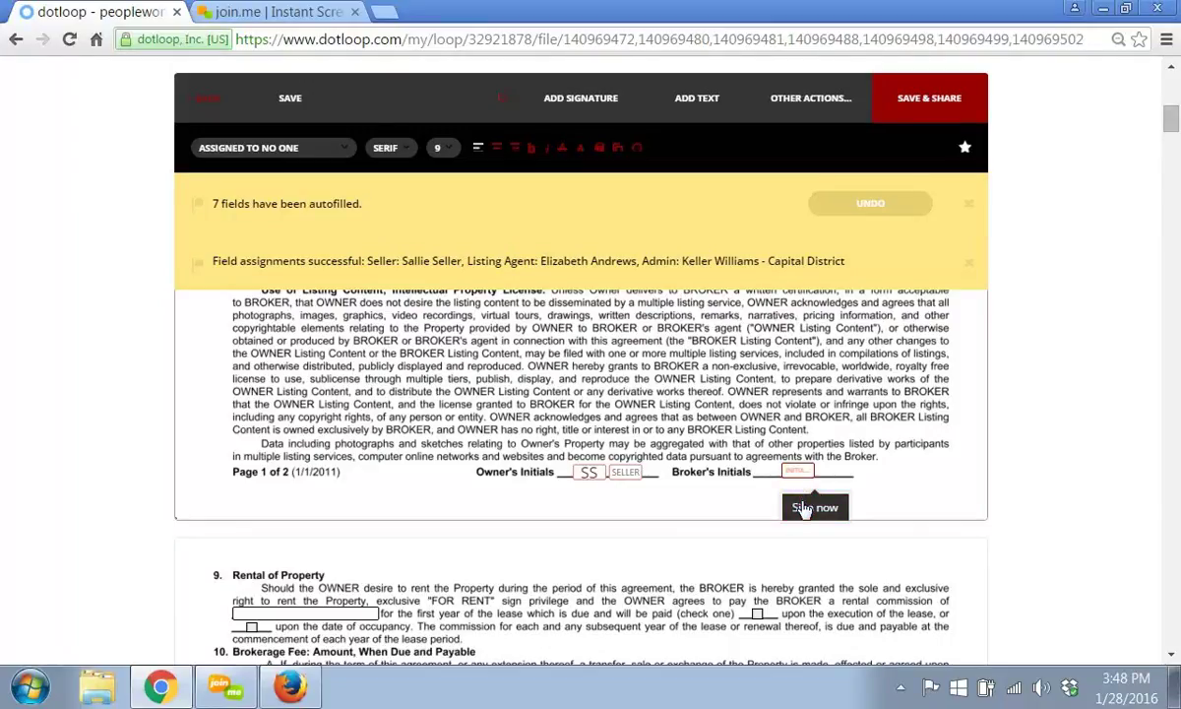
{"action": "left_click", "coordinate": [802, 507]}
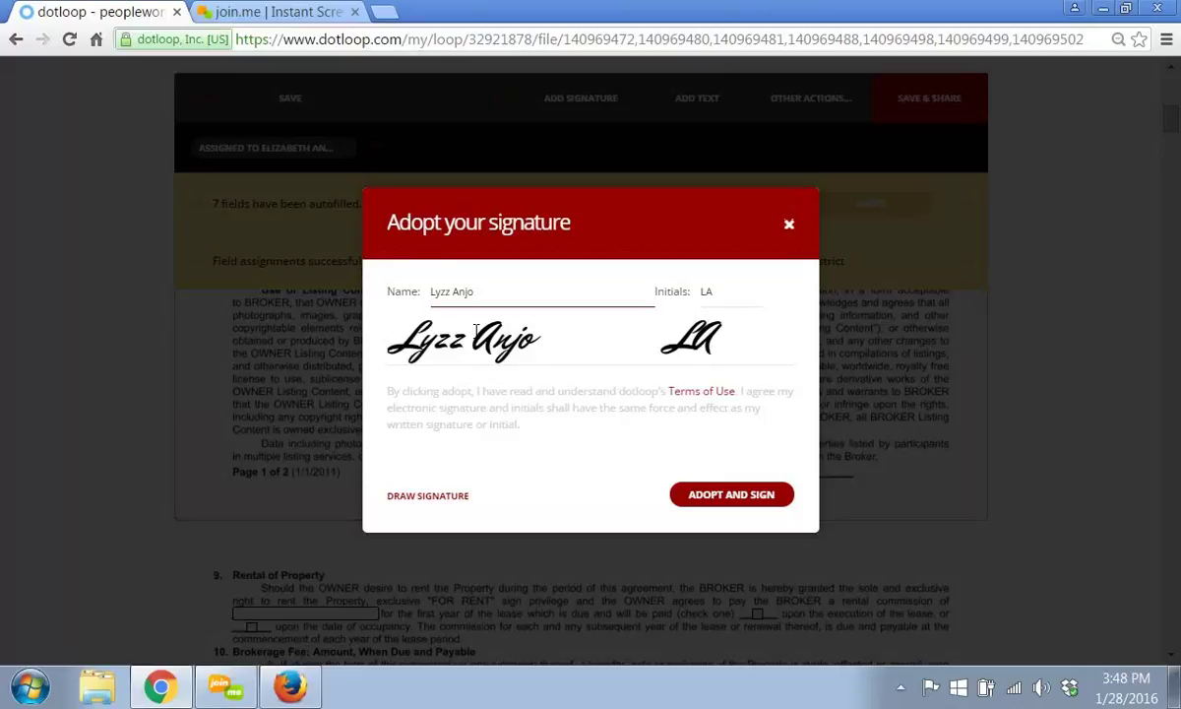
{"action": "left_click", "coordinate": [707, 491]}
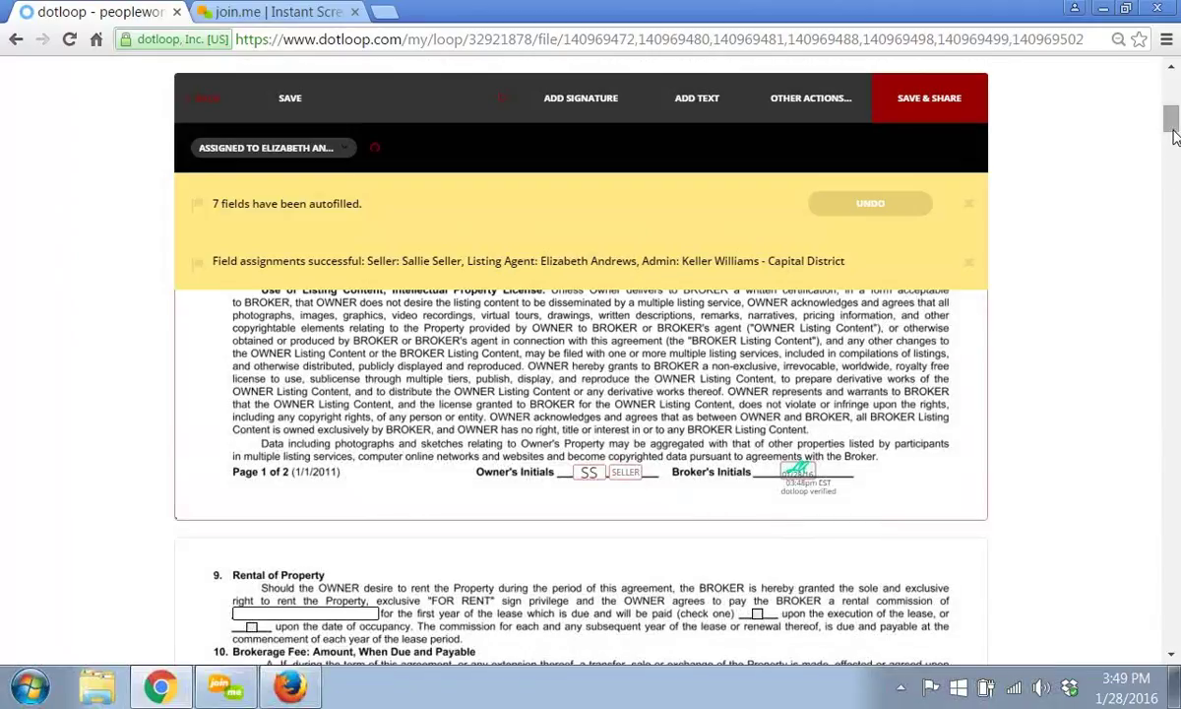
- Sign the broker's line in the page 2 ACCEPTED BY block
{"action": "mouse_move", "coordinate": [1173, 148]}
{"action": "left_mouse_down"}
{"action": "mouse_move", "coordinate": [1024, 209]}
{"action": "mouse_move", "coordinate": [1093, 209]}
{"action": "mouse_move", "coordinate": [623, 290]}
{"action": "left_mouse_up"}
{"action": "mouse_move", "coordinate": [441, 504]}
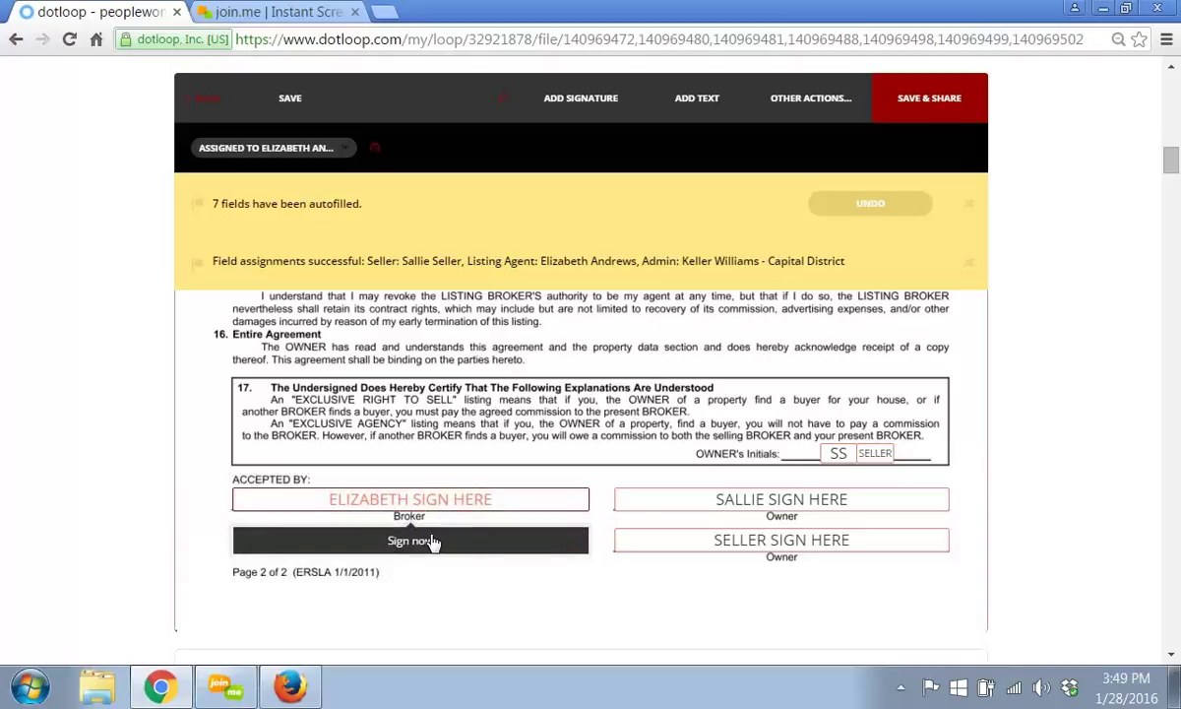
{"action": "left_click", "coordinate": [434, 542]}
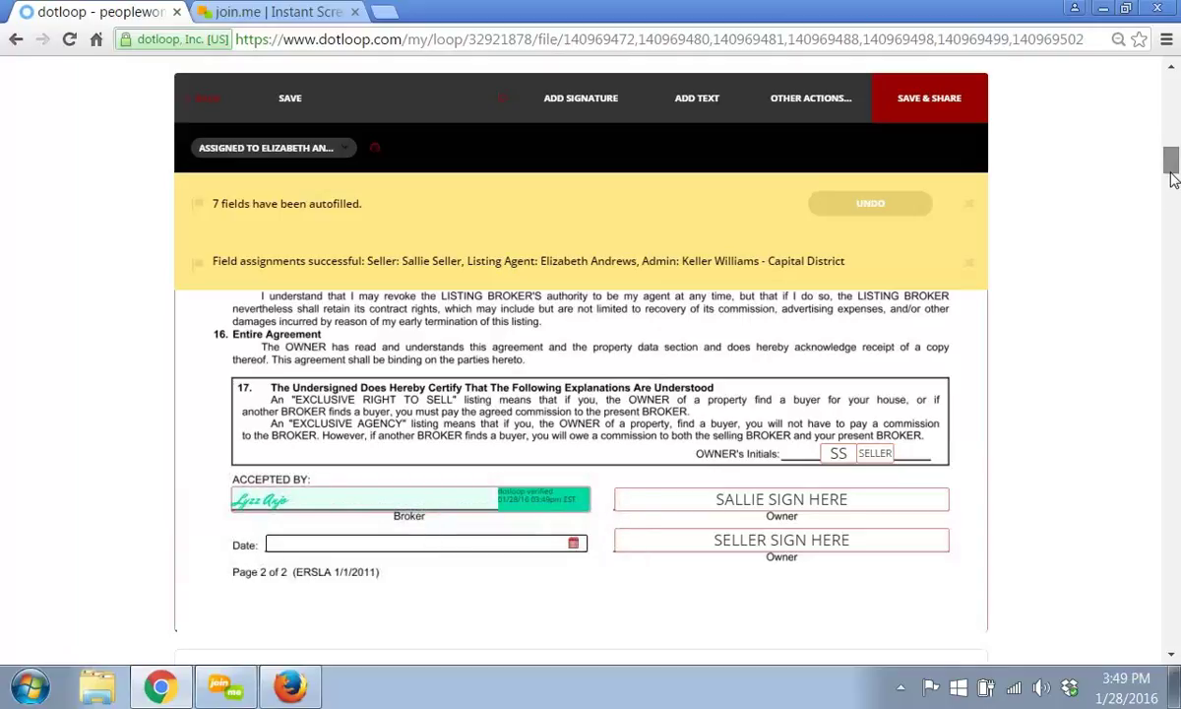
{"action": "scroll", "coordinate": [1171, 183], "scroll_direction": "down", "scroll_amount": 8}
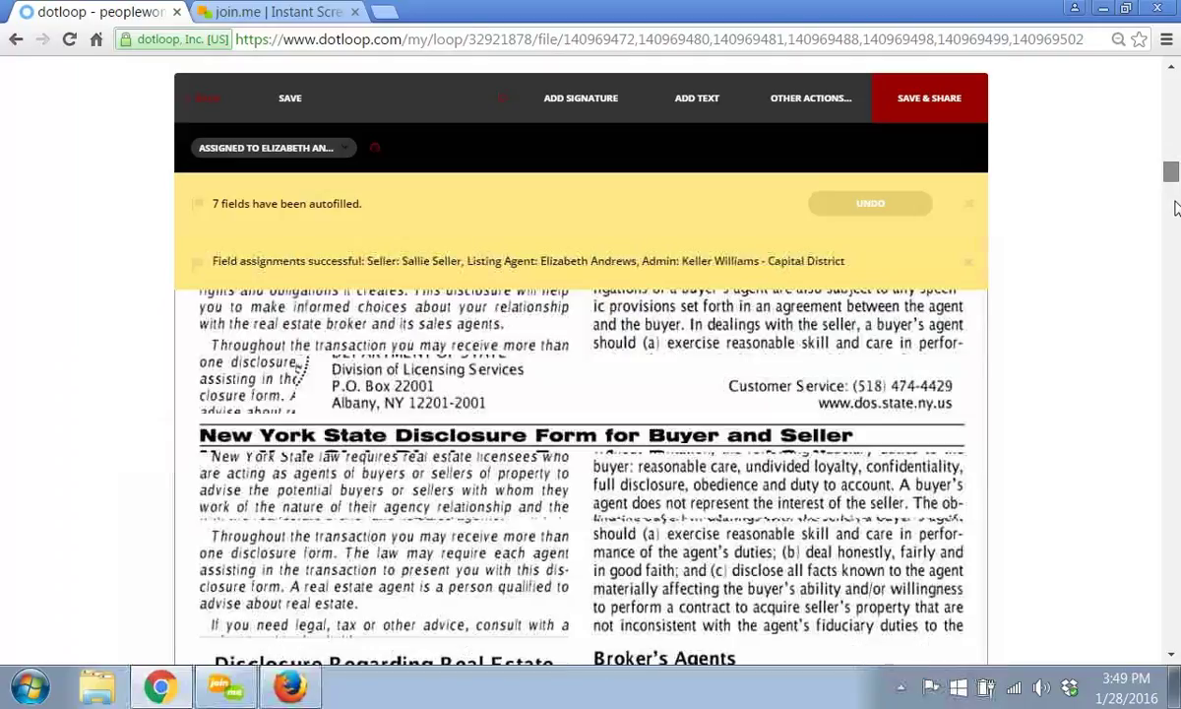
{"action": "scroll", "coordinate": [1174, 207], "scroll_direction": "down", "scroll_amount": 10}
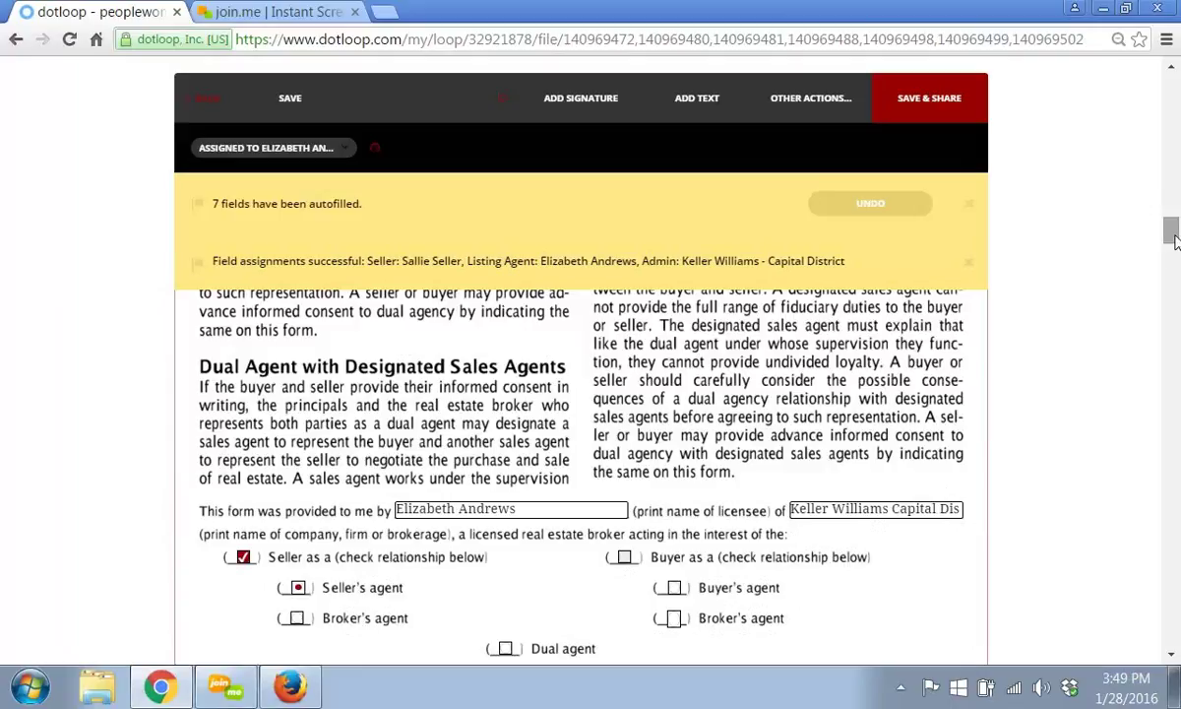
{"action": "left_click_drag", "start_coordinate": [1174, 242], "coordinate": [1172, 168]}
- Save the seven autofilled, broker-signed listing documents in the editor
{"action": "left_click", "coordinate": [293, 94]}
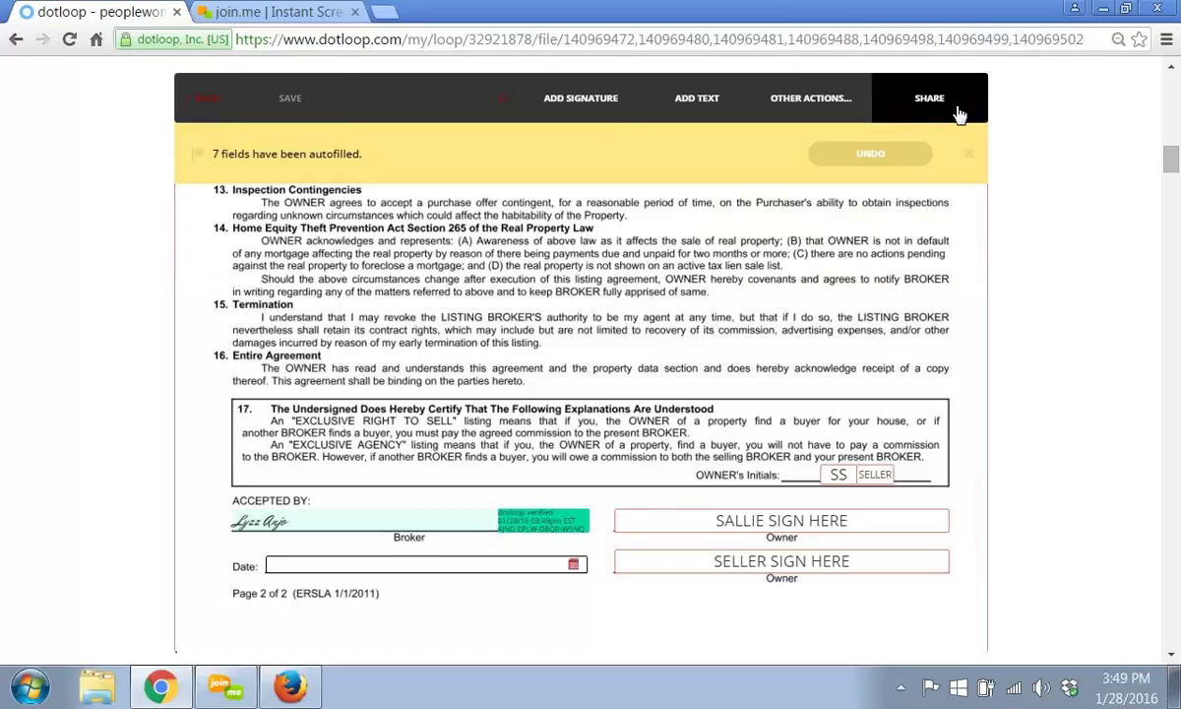
{"action": "left_click", "coordinate": [845, 107]}
- Share the 7 documents with the seller, changing permission from CAN SIGN to CAN FILL & SIGN
{"action": "left_click", "coordinate": [907, 113]}
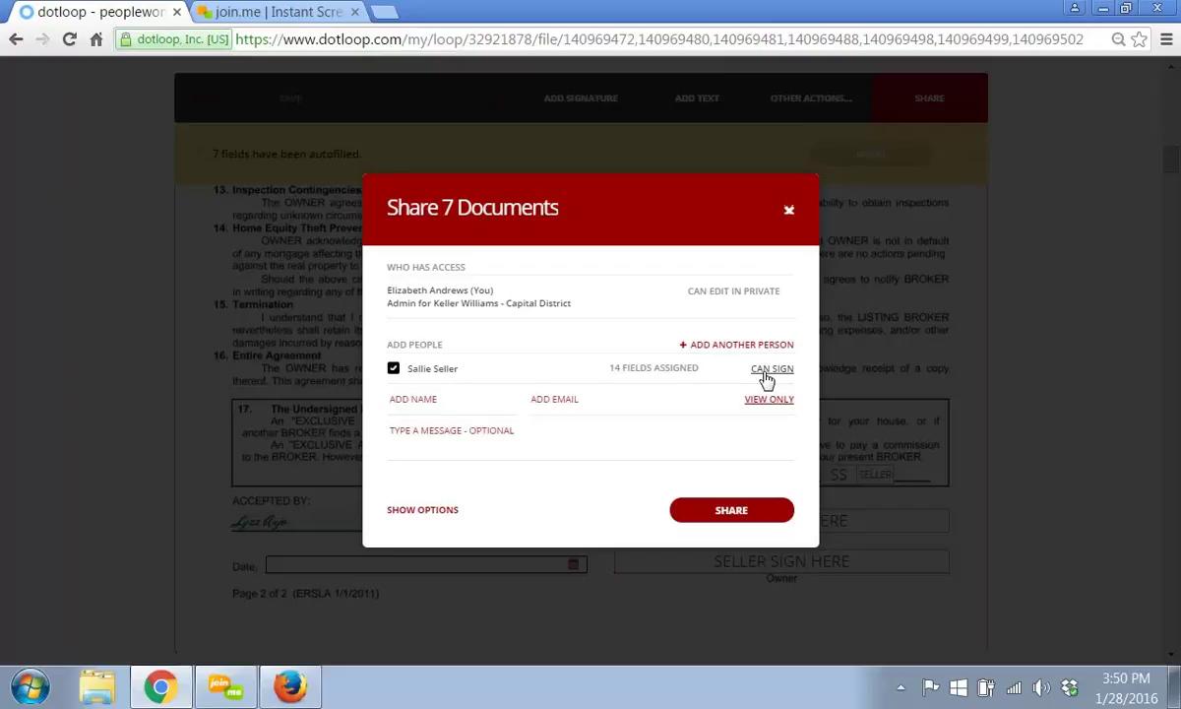
{"action": "left_click", "coordinate": [767, 378]}
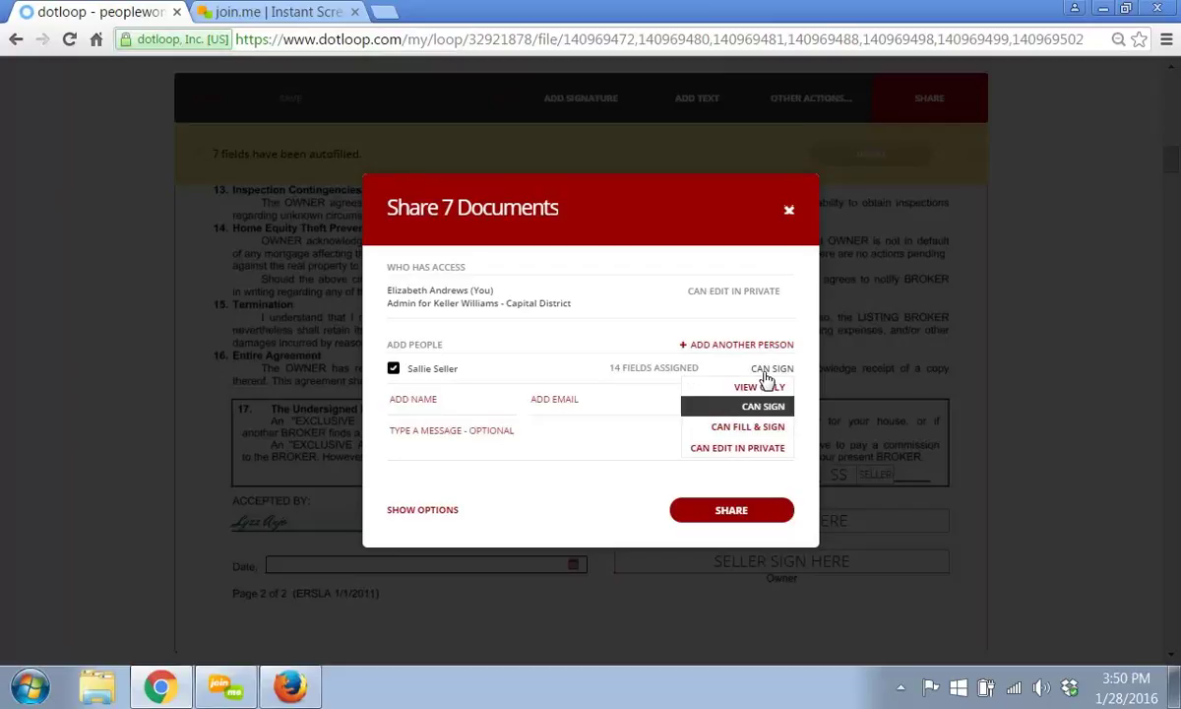
{"action": "left_click", "coordinate": [763, 425]}
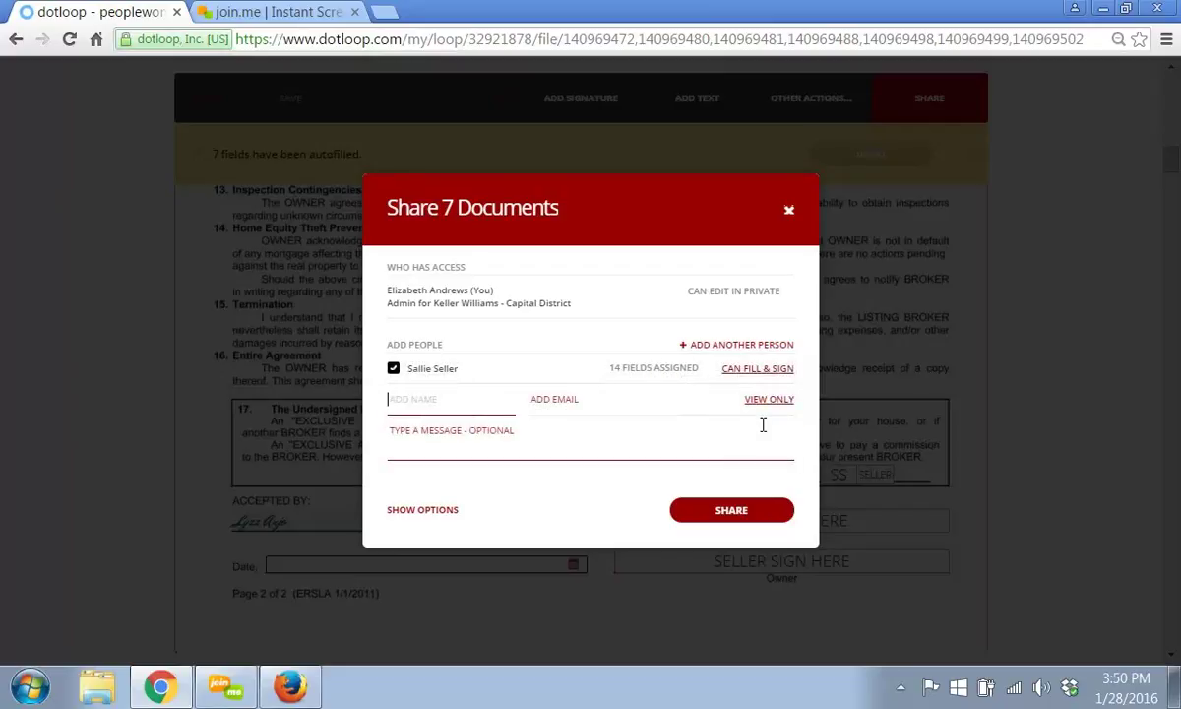
{"action": "left_click", "coordinate": [593, 449]}
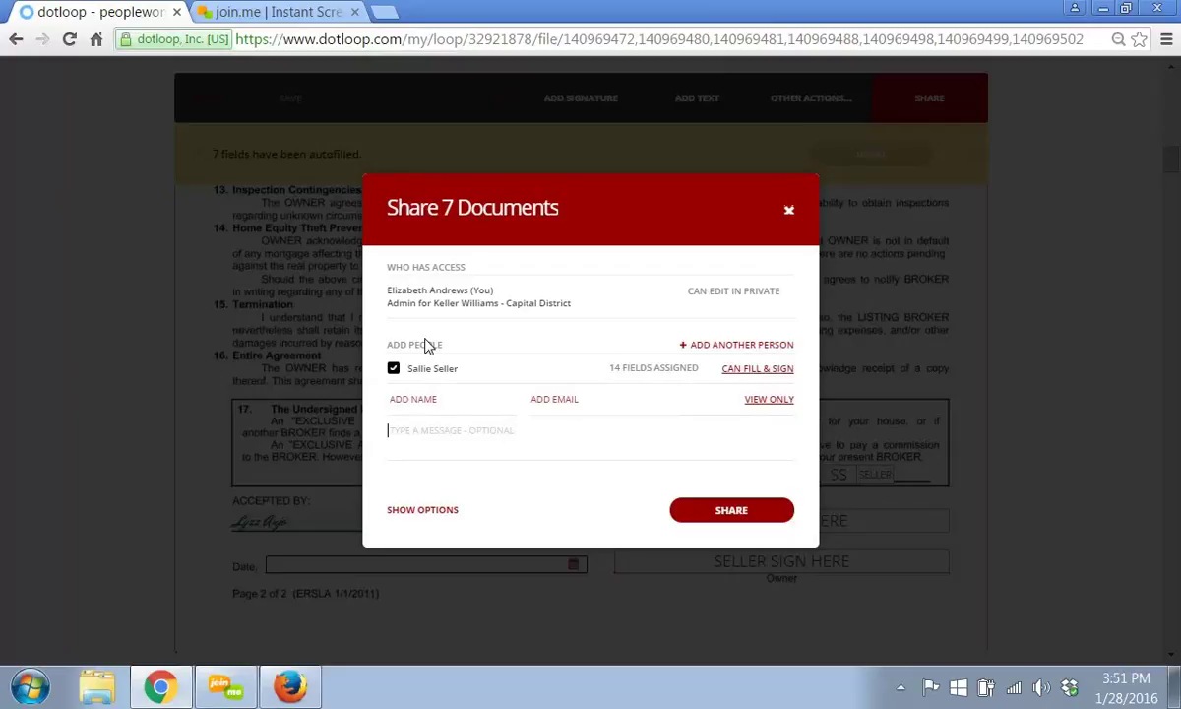
{"action": "left_click", "coordinate": [732, 510]}
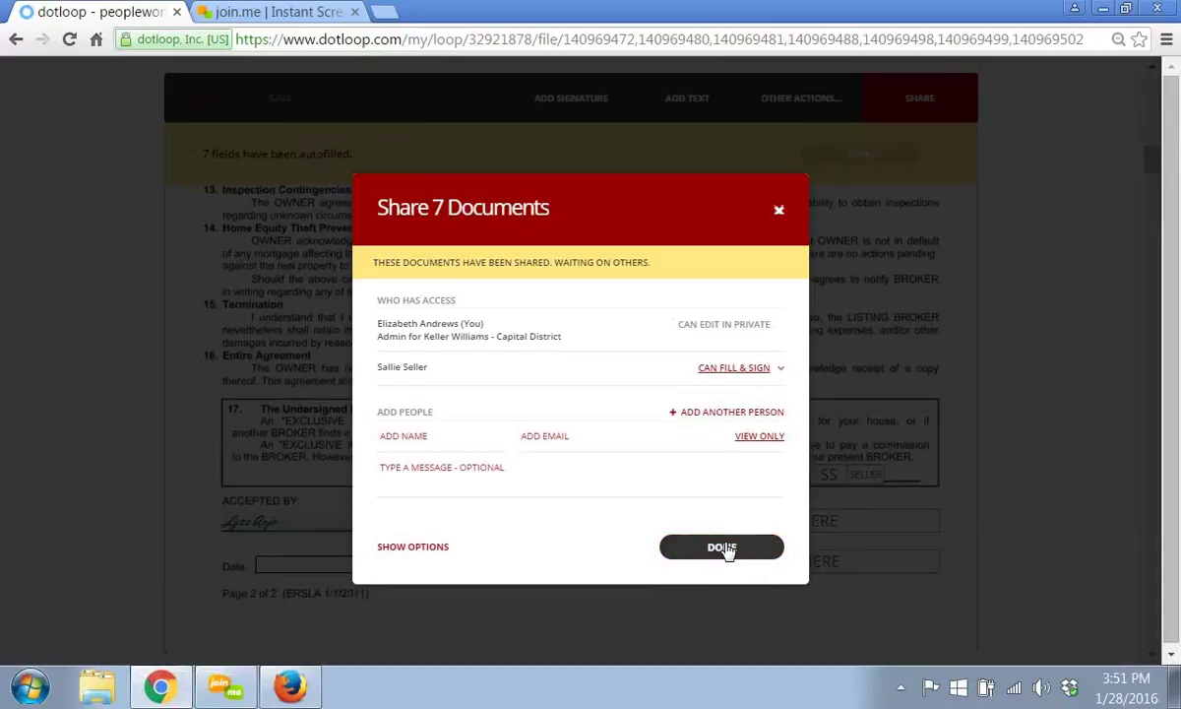
{"action": "left_click", "coordinate": [724, 547]}
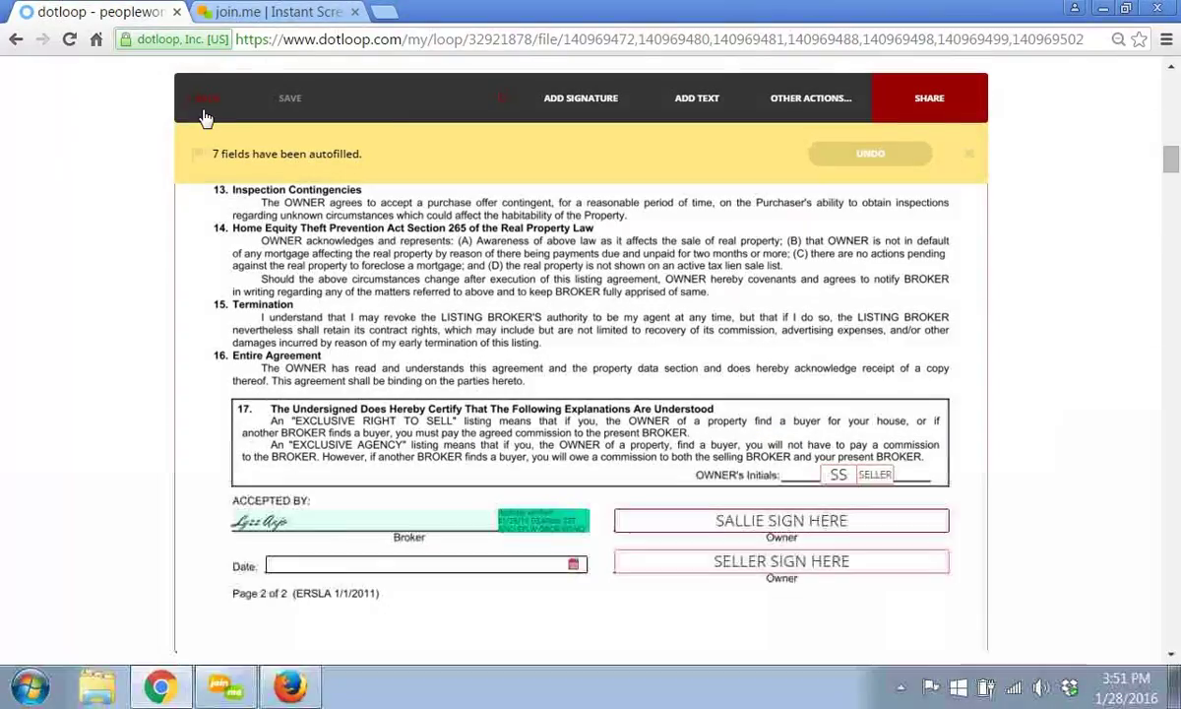
{"action": "left_click", "coordinate": [204, 117]}
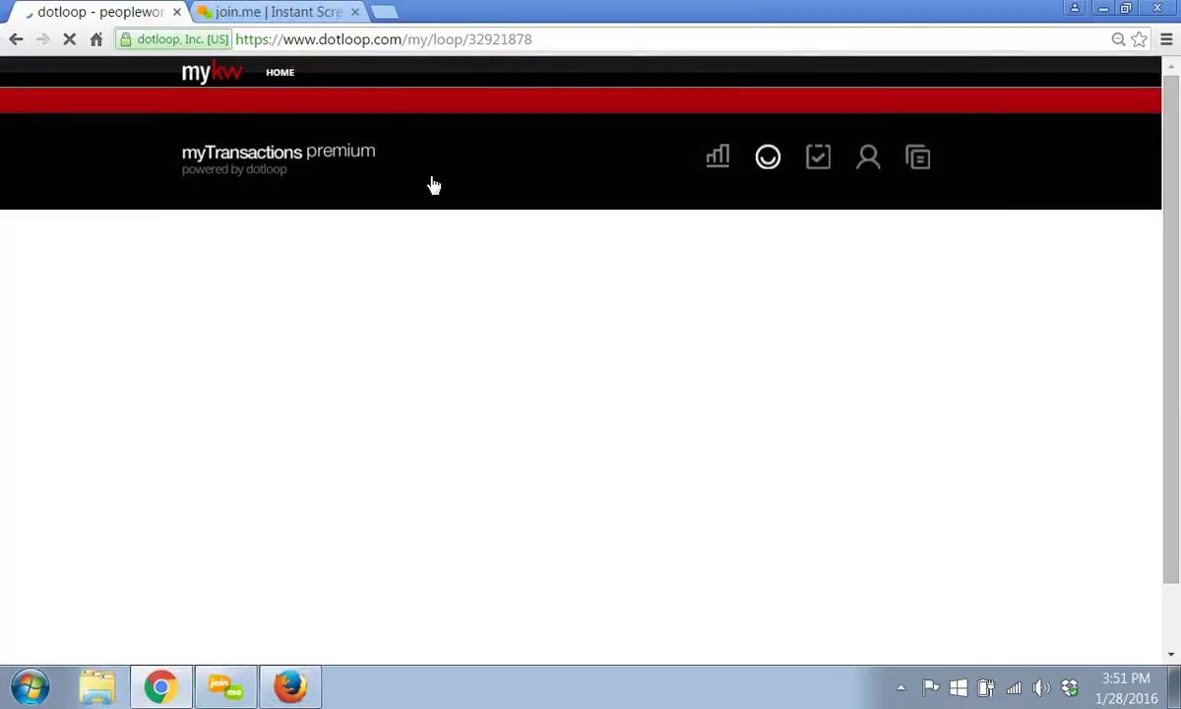
{"action": "scroll", "coordinate": [1119, 187], "scroll_direction": "down", "scroll_amount": 1}
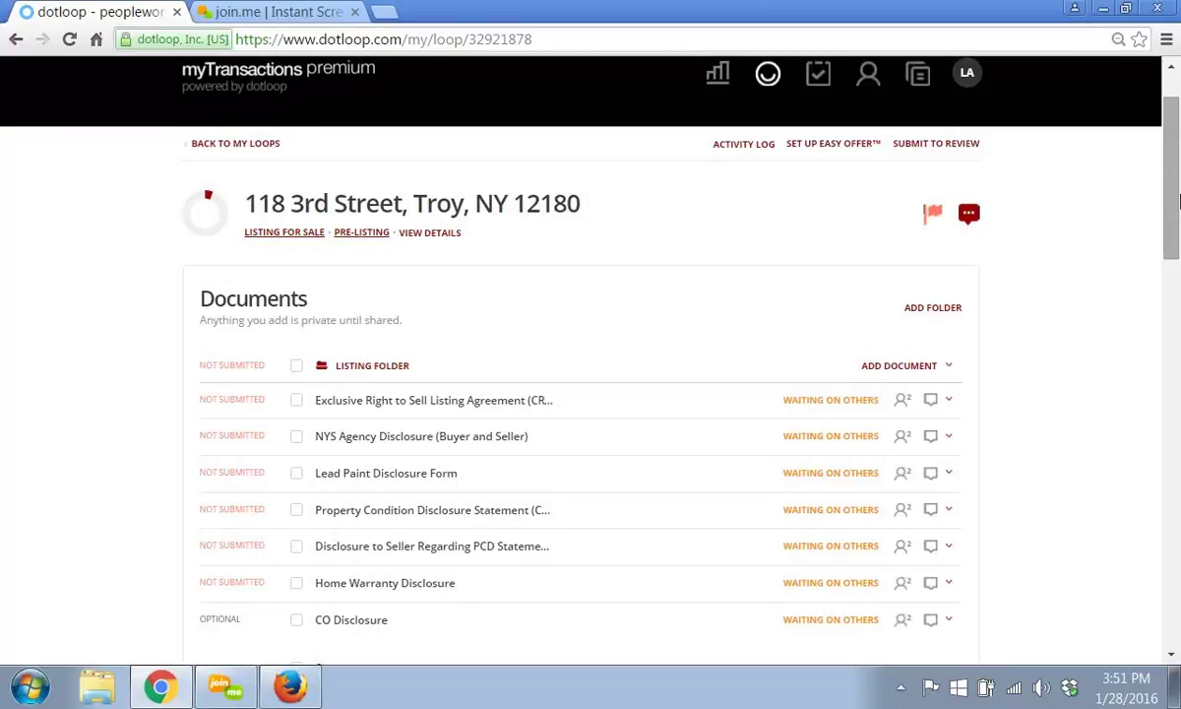
{"action": "left_click_drag", "start_coordinate": [1179, 202], "coordinate": [1178, 217]}
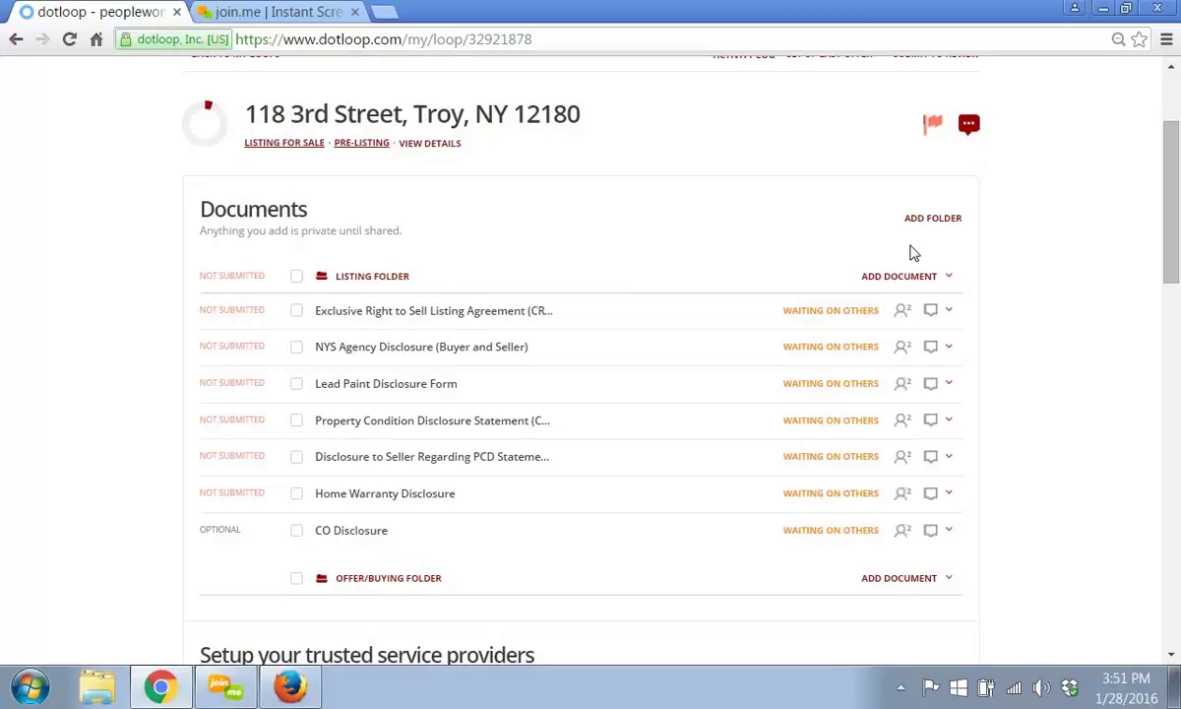
{"action": "left_click_drag", "start_coordinate": [1177, 264], "coordinate": [1175, 249]}
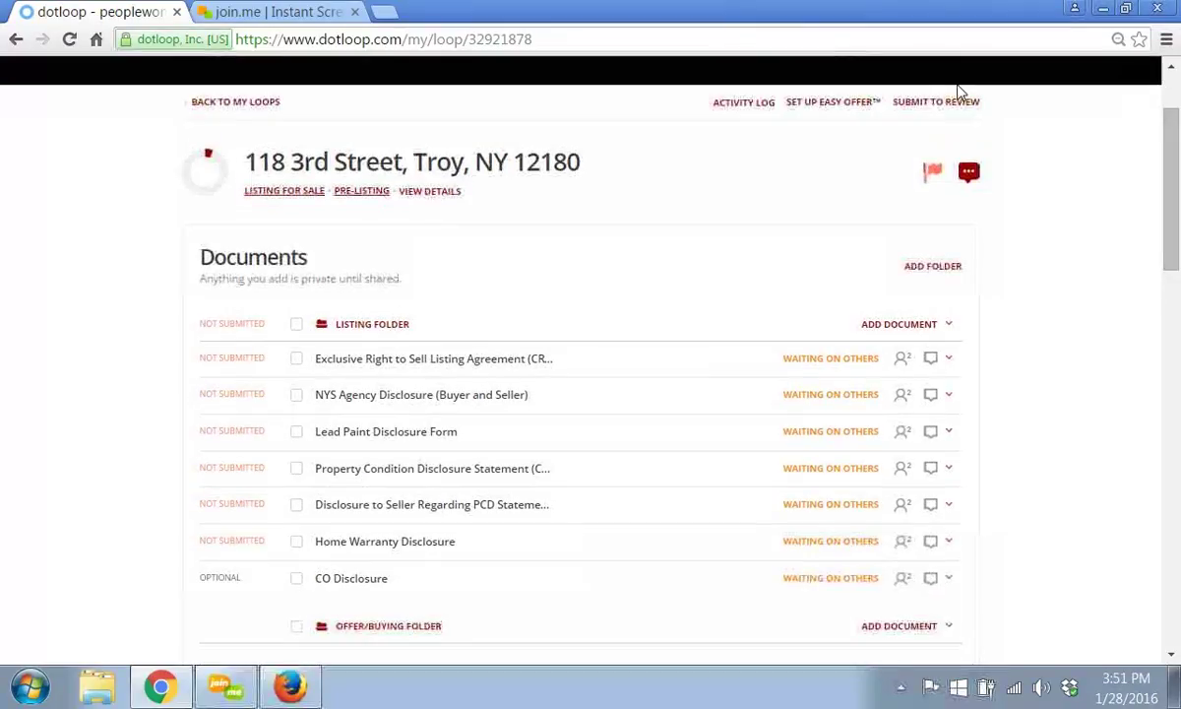